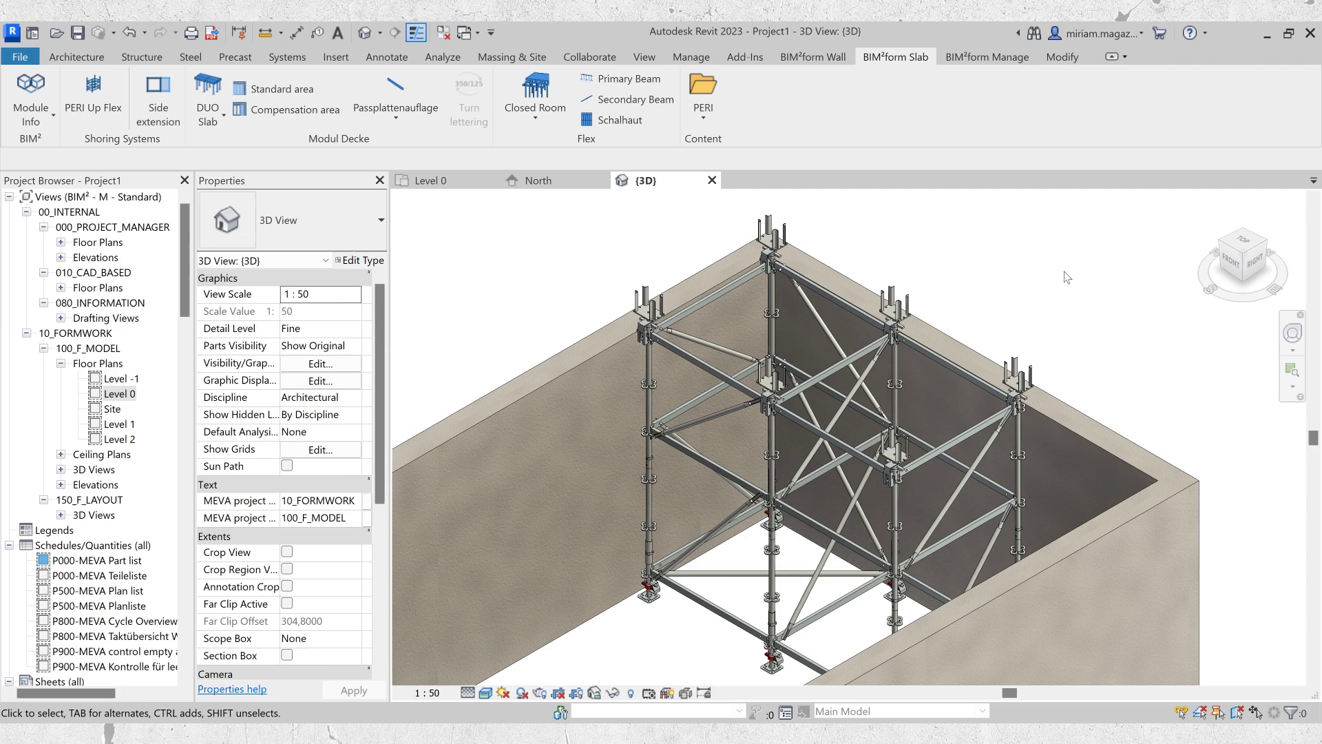
- Place a PERI UP Flex tower with Additional Ledgers and the standard solution along the left wall, below the existing tower, and view it in 3D
{"action": "left_click", "coordinate": [431, 181]}
{"action": "left_click", "coordinate": [95, 97]}
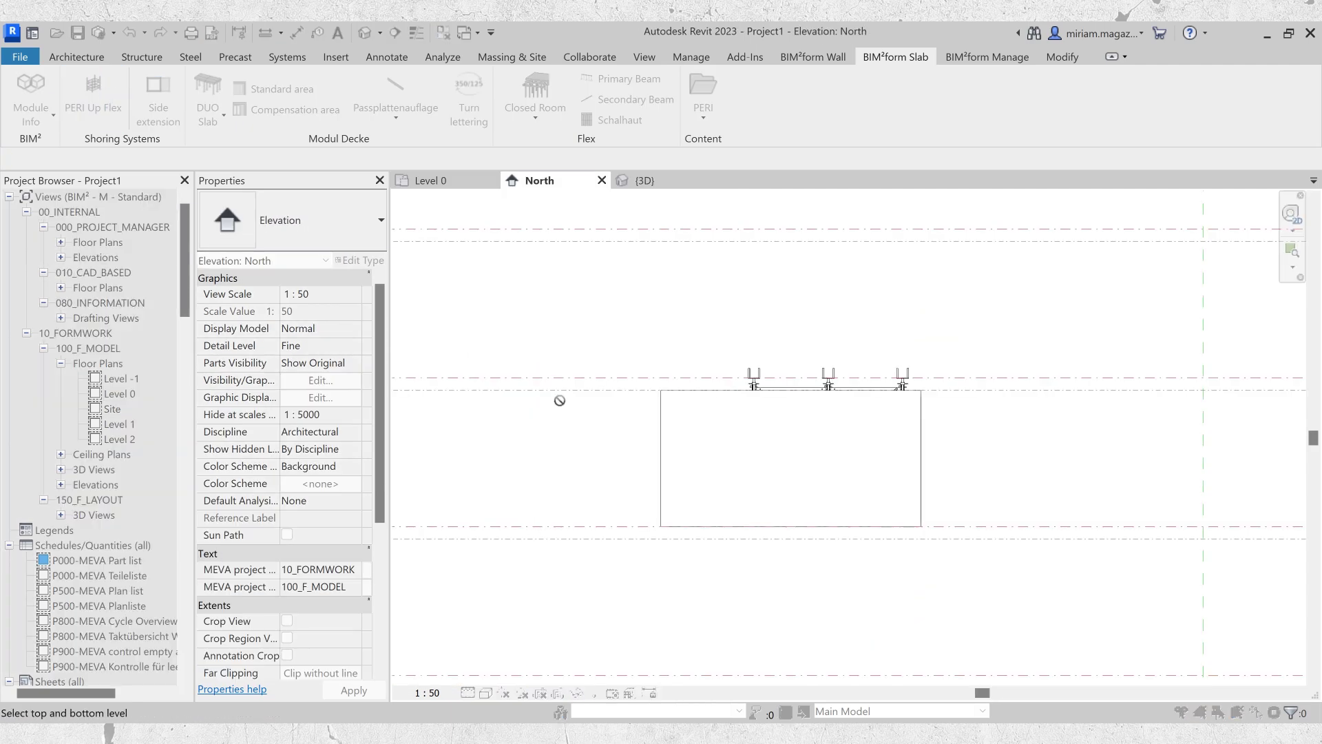
{"action": "left_click", "coordinate": [565, 376]}
{"action": "left_click", "coordinate": [662, 442]}
{"action": "key", "text": "p"}
{"action": "key", "text": "u"}
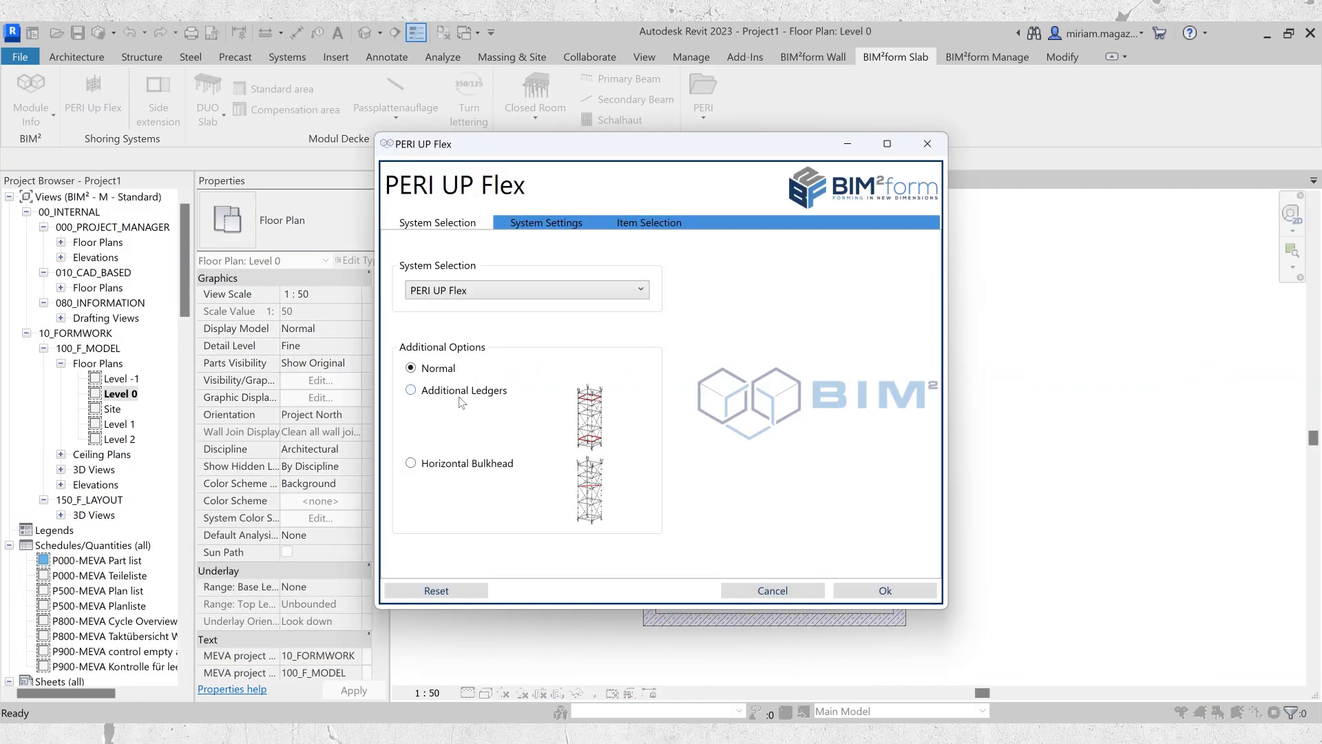
{"action": "left_click", "coordinate": [455, 392]}
{"action": "left_click", "coordinate": [873, 591]}
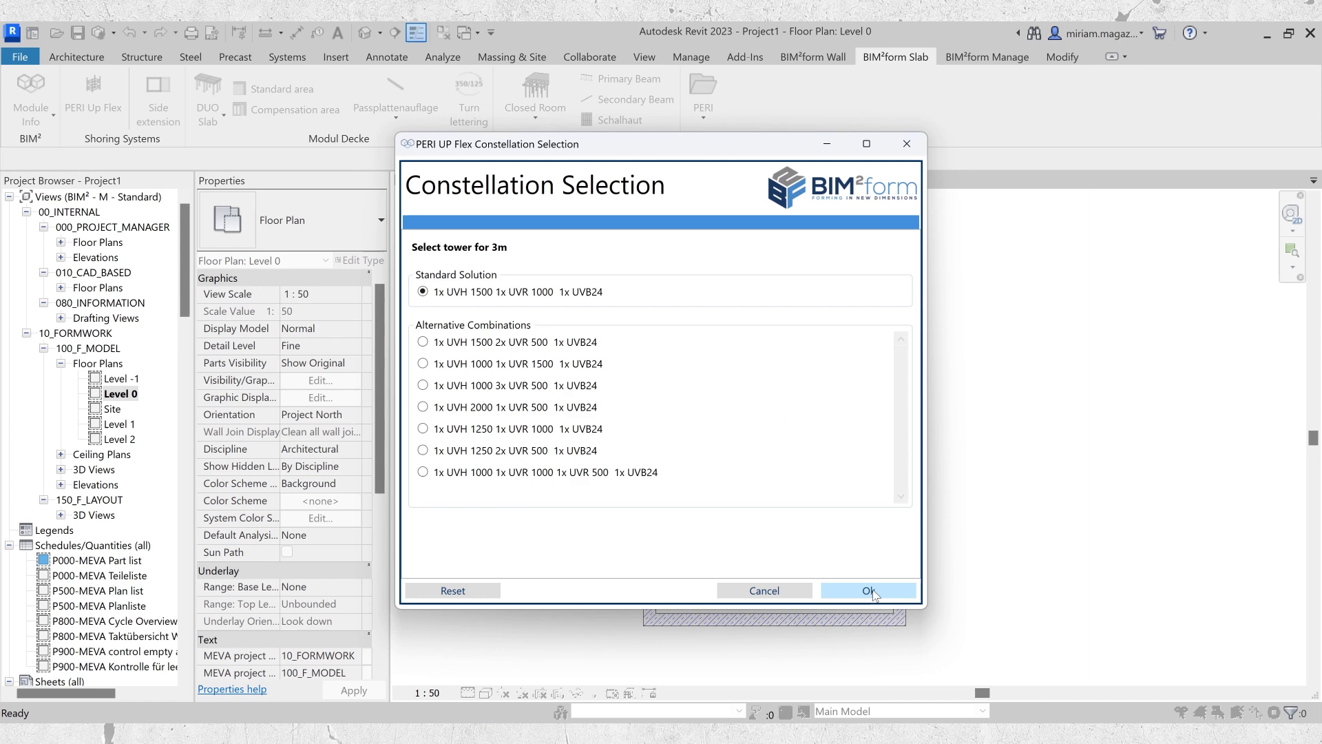
{"action": "left_click", "coordinate": [863, 538]}
{"action": "left_click", "coordinate": [882, 469]}
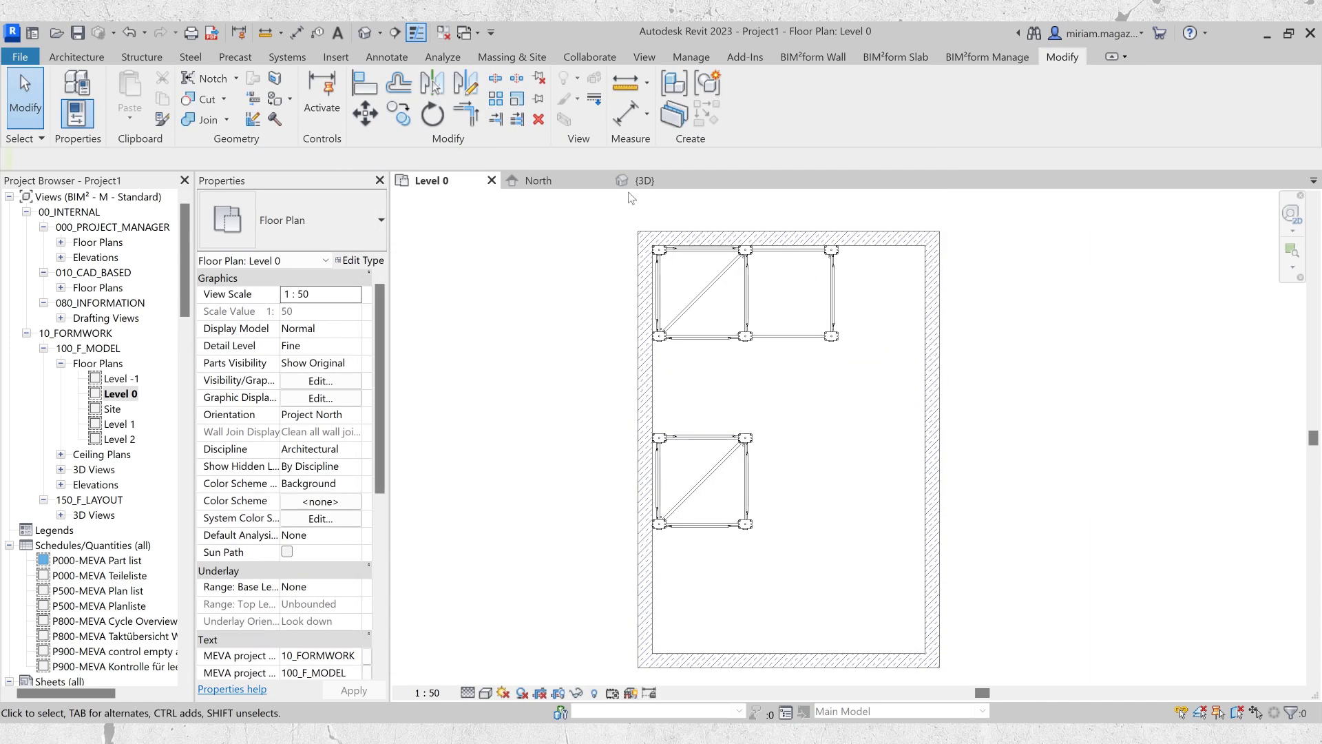
{"action": "left_click", "coordinate": [646, 180]}
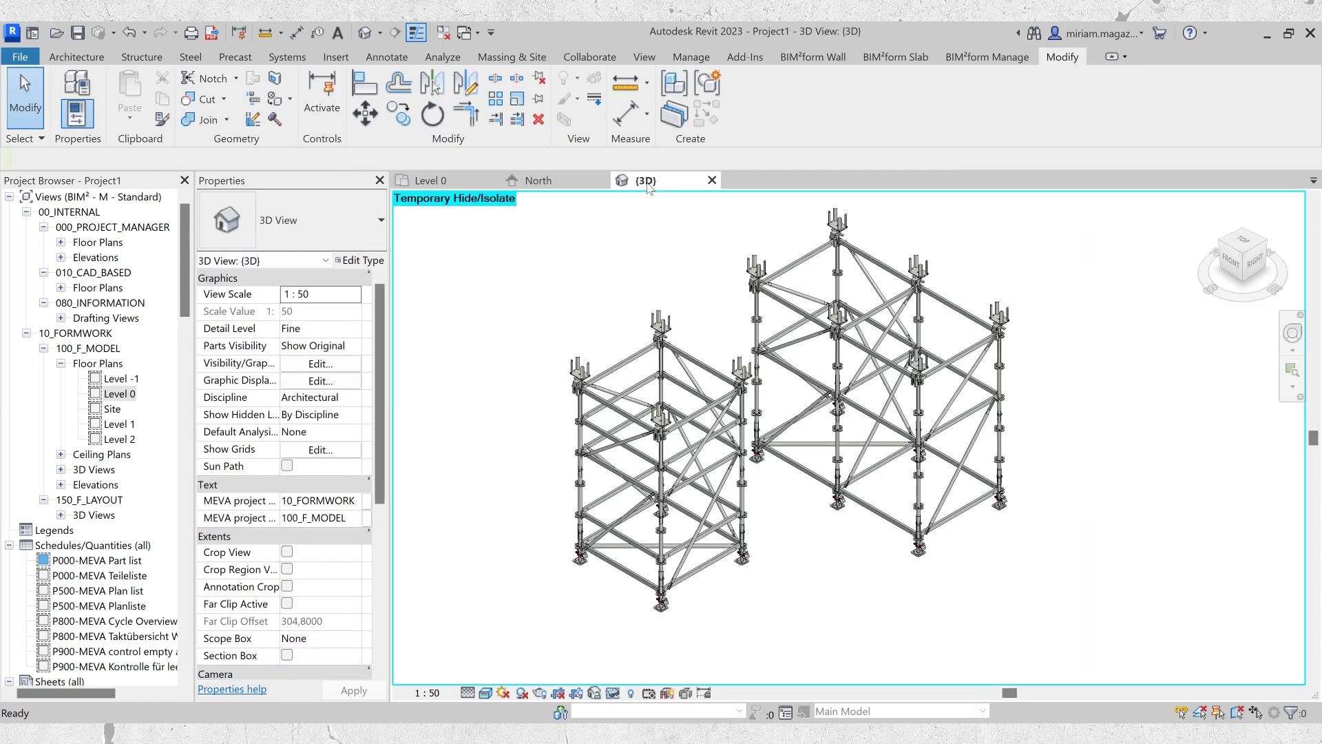
{"action": "key", "text": "ctrl+Tab"}
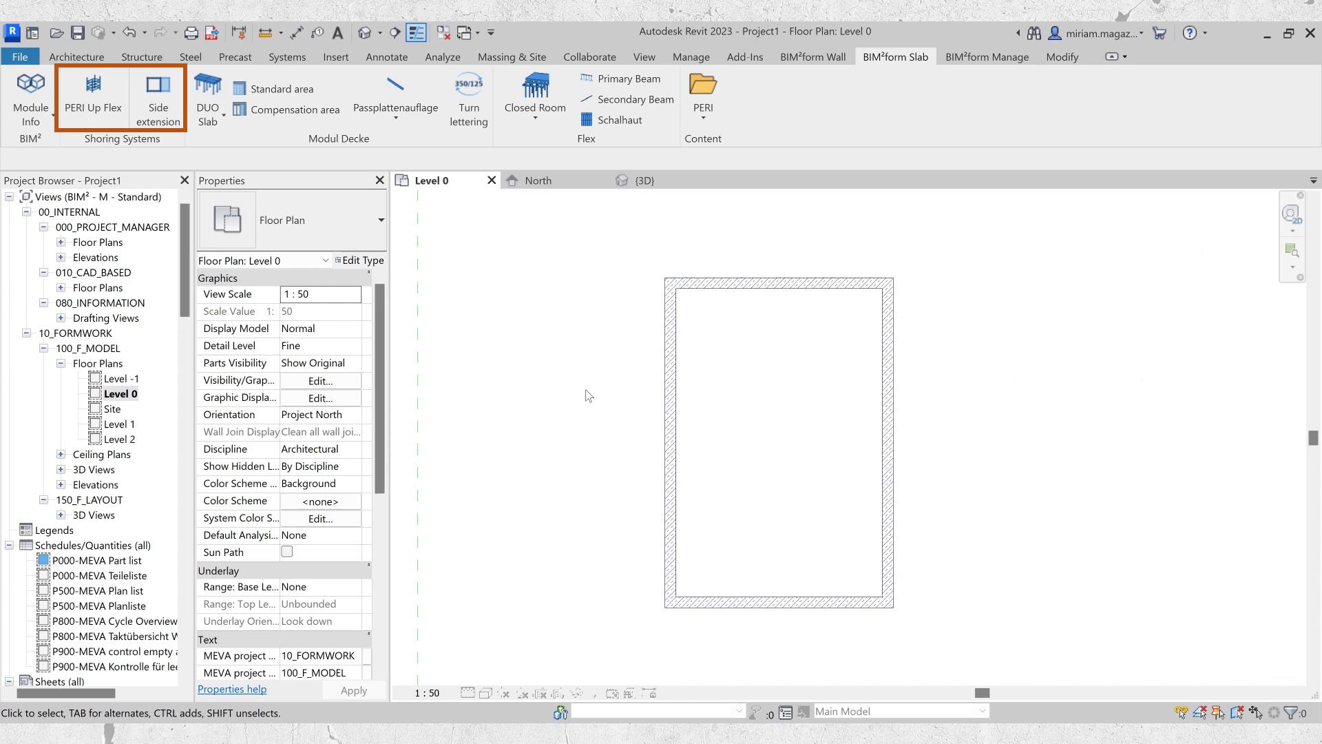
- Start a PERI UP Flex tower between Level 0 and the level above, positioned at the room's upper-left inner corner
{"action": "left_click", "coordinate": [64, 89]}
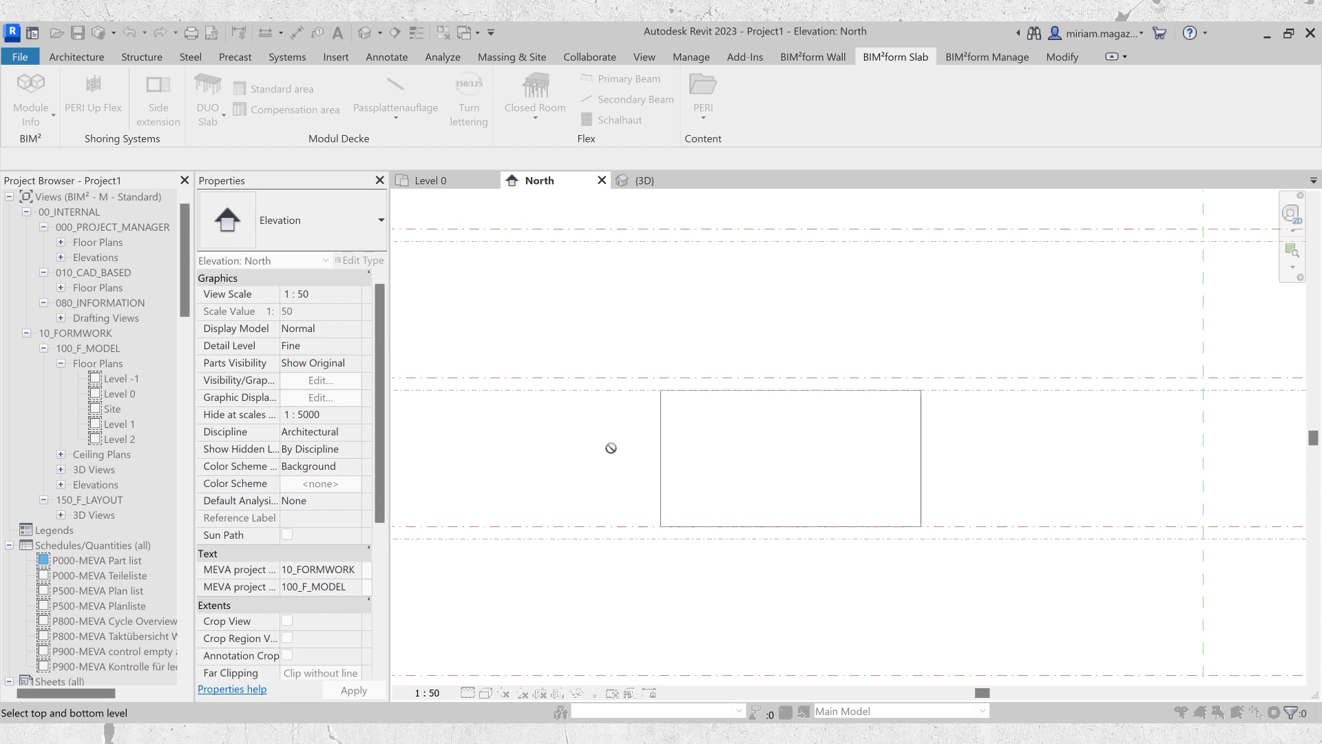
{"action": "left_click", "coordinate": [610, 379]}
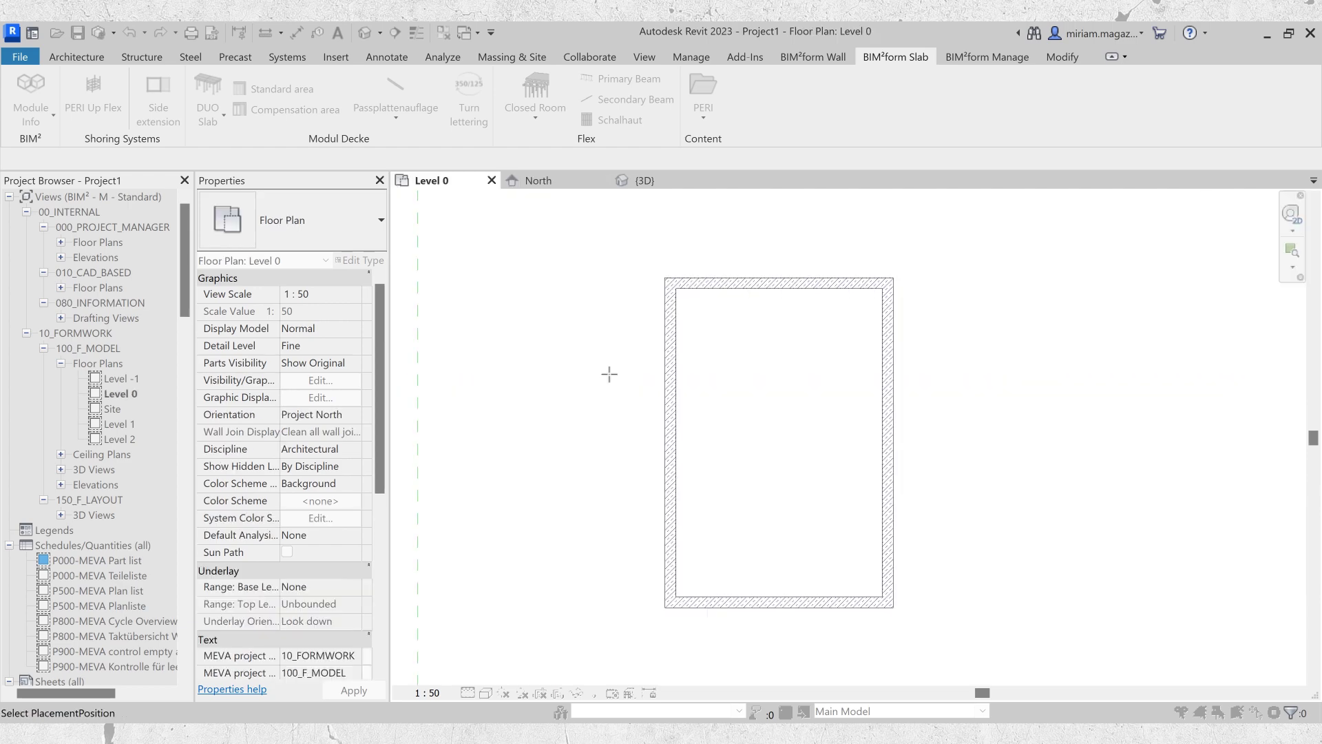
{"action": "left_click", "coordinate": [703, 290]}
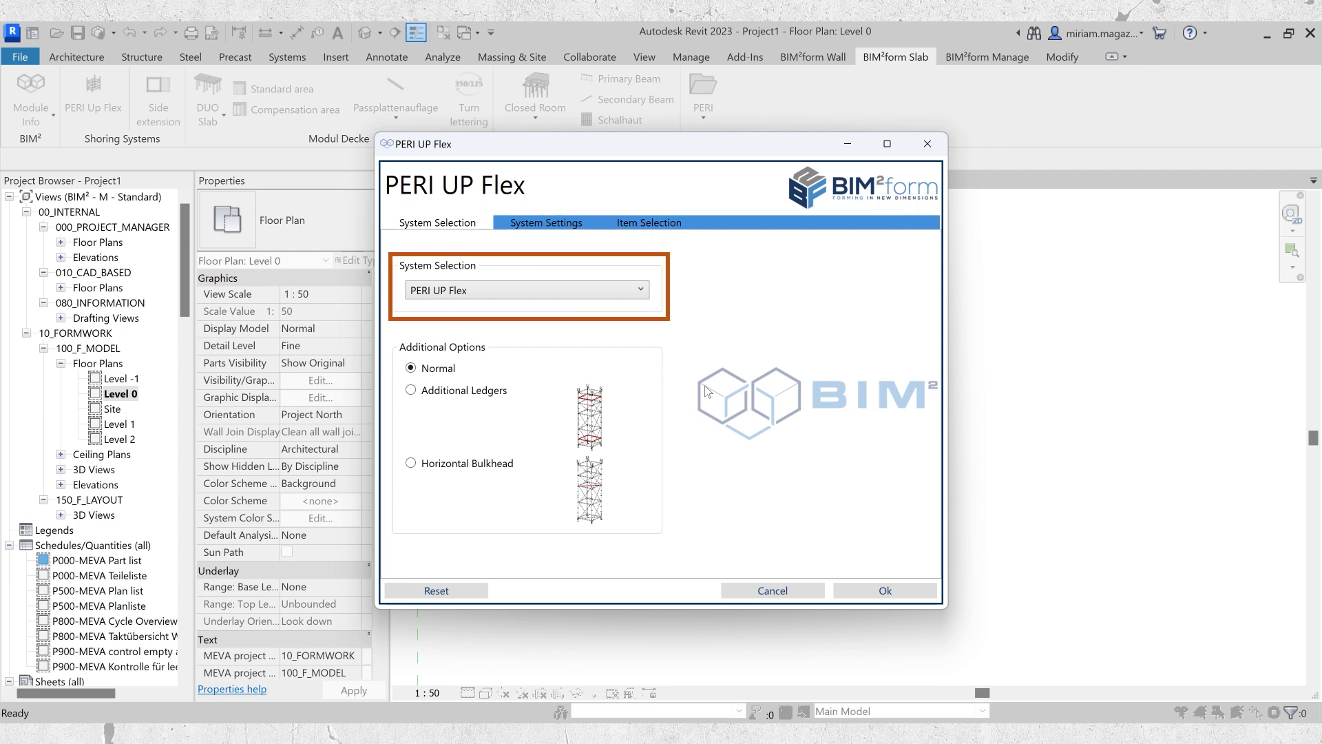
{"action": "left_click", "coordinate": [622, 287]}
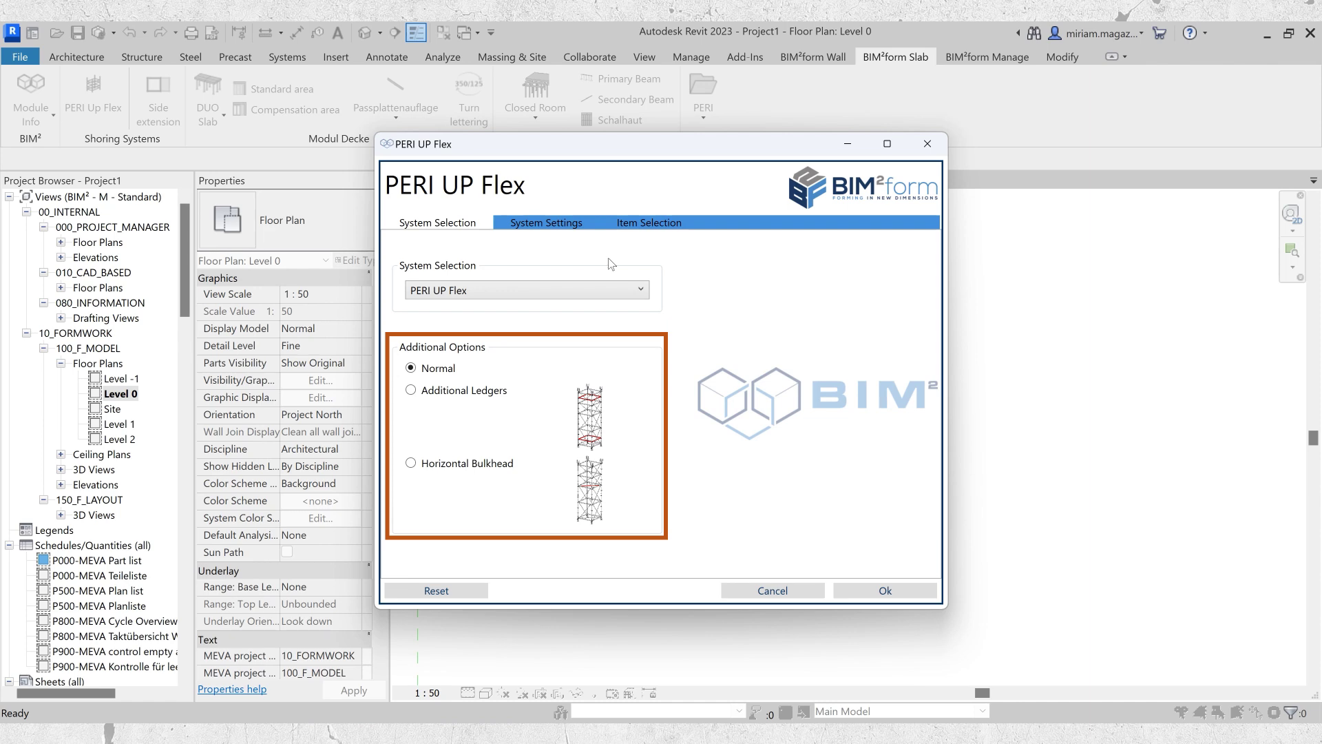
- Configure the tower with Cross Forkhead heads in x-Direction and a length and width of 1.5 m each
{"action": "left_click", "coordinate": [575, 225]}
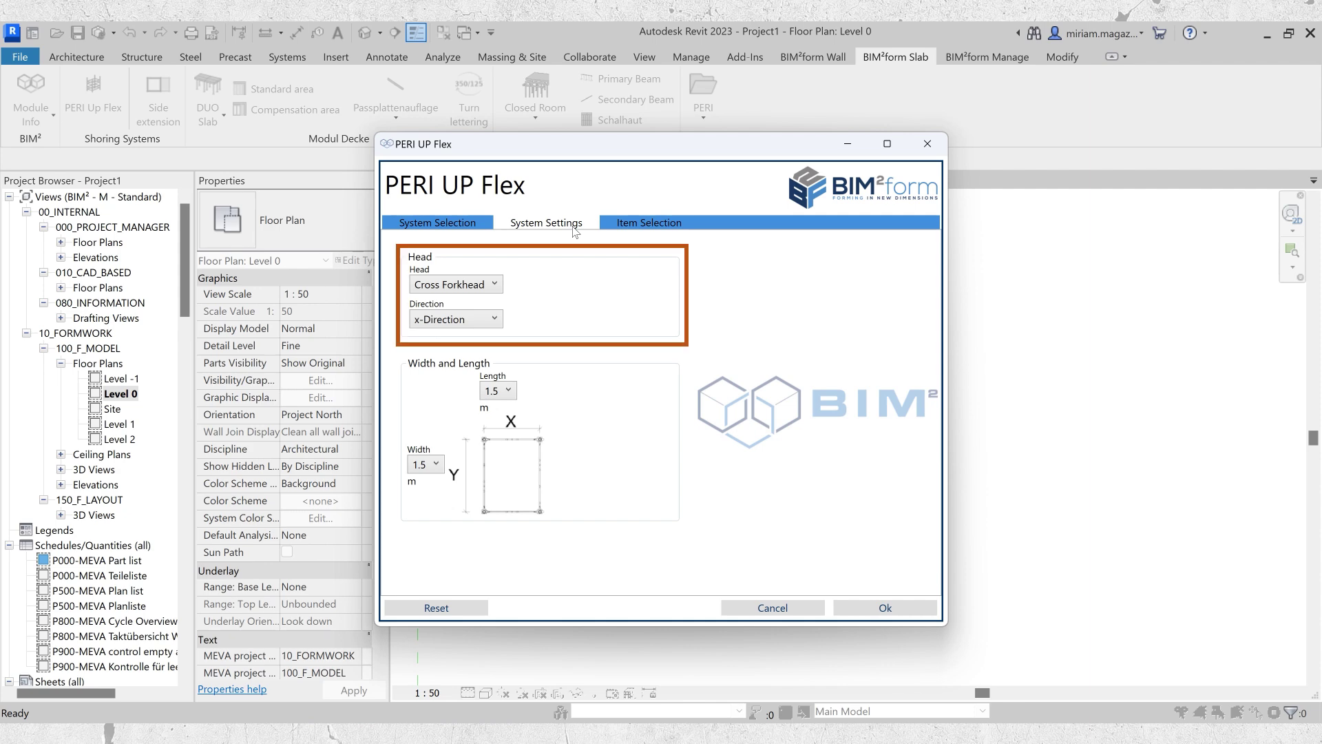
{"action": "left_click", "coordinate": [495, 284]}
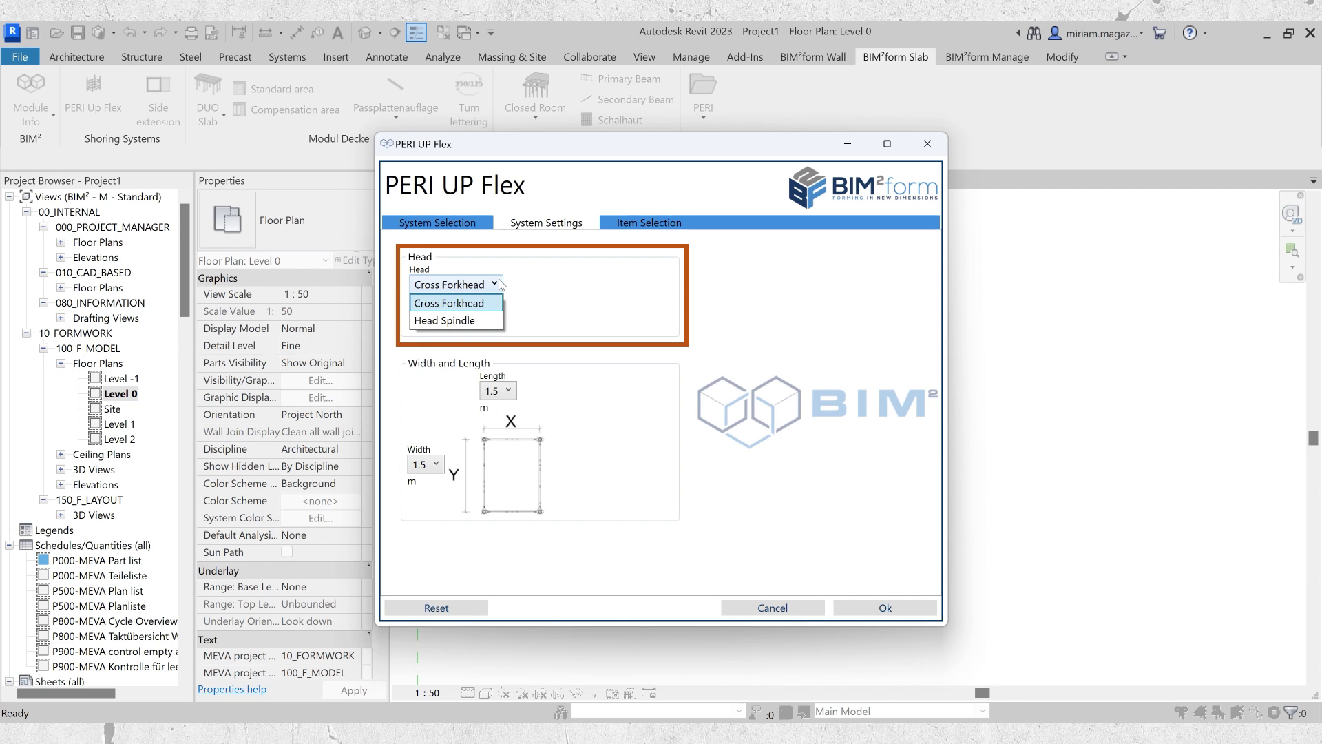
{"action": "left_click", "coordinate": [497, 303]}
{"action": "left_click", "coordinate": [495, 322]}
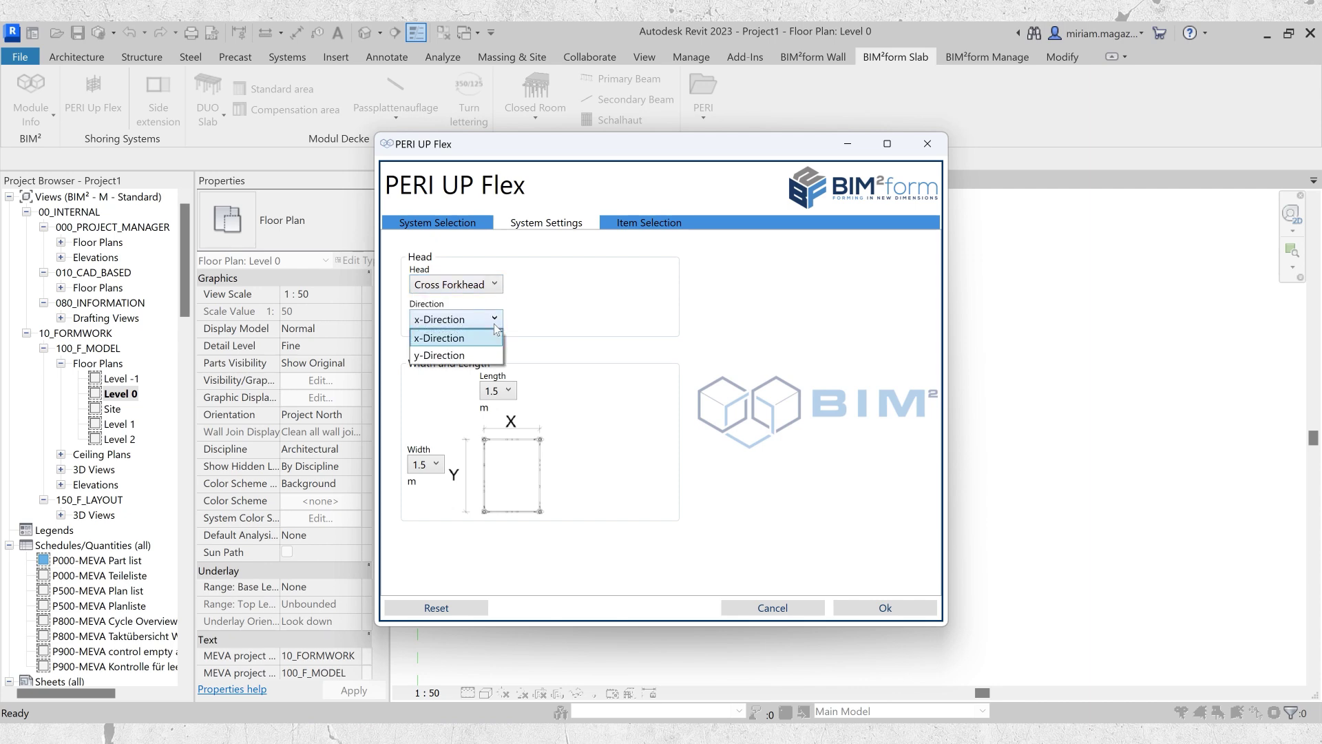
{"action": "left_click", "coordinate": [497, 333]}
{"action": "left_click", "coordinate": [507, 393]}
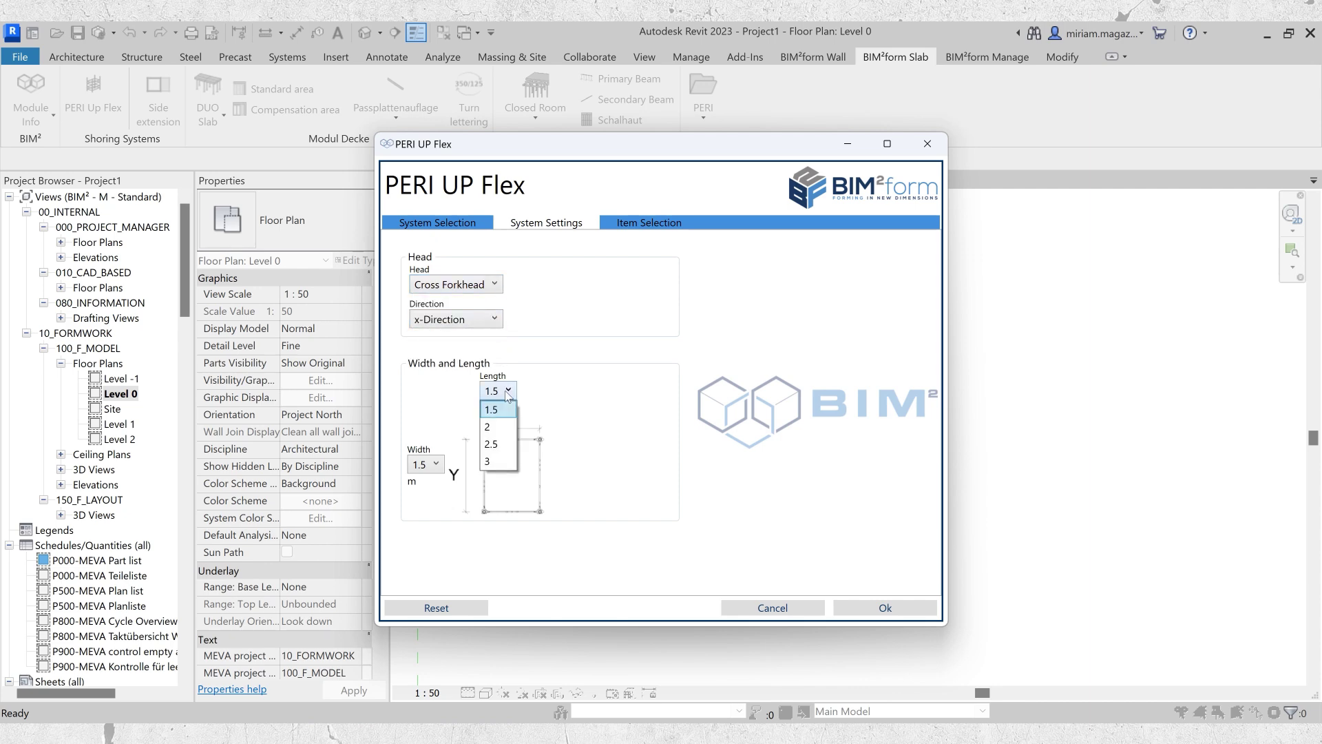
{"action": "left_click", "coordinate": [507, 393]}
{"action": "left_click", "coordinate": [436, 465]}
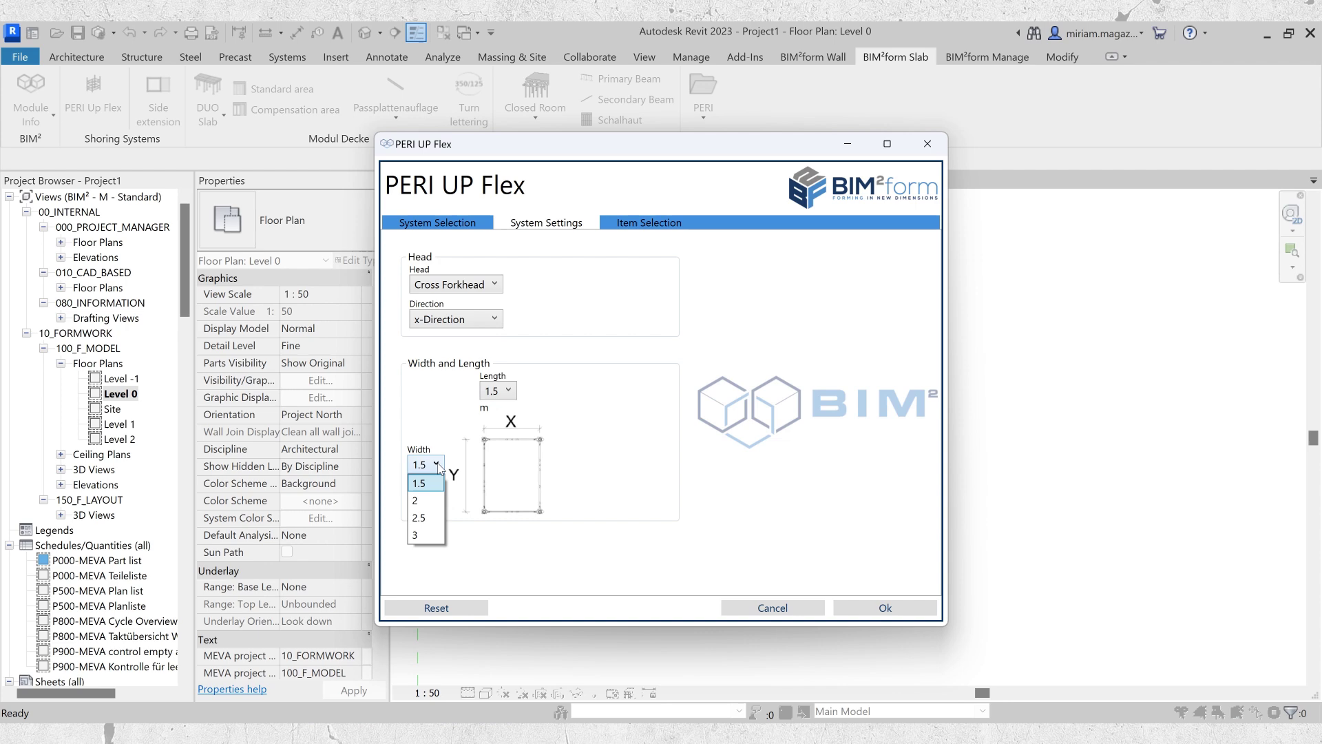
{"action": "left_click", "coordinate": [436, 464]}
- Create the Normal tower with UVB 24, the standard solution 1x UVH 1500 1x UVR 1000 1x UVB24 and both spindles at 125 mm
{"action": "left_click", "coordinate": [682, 226]}
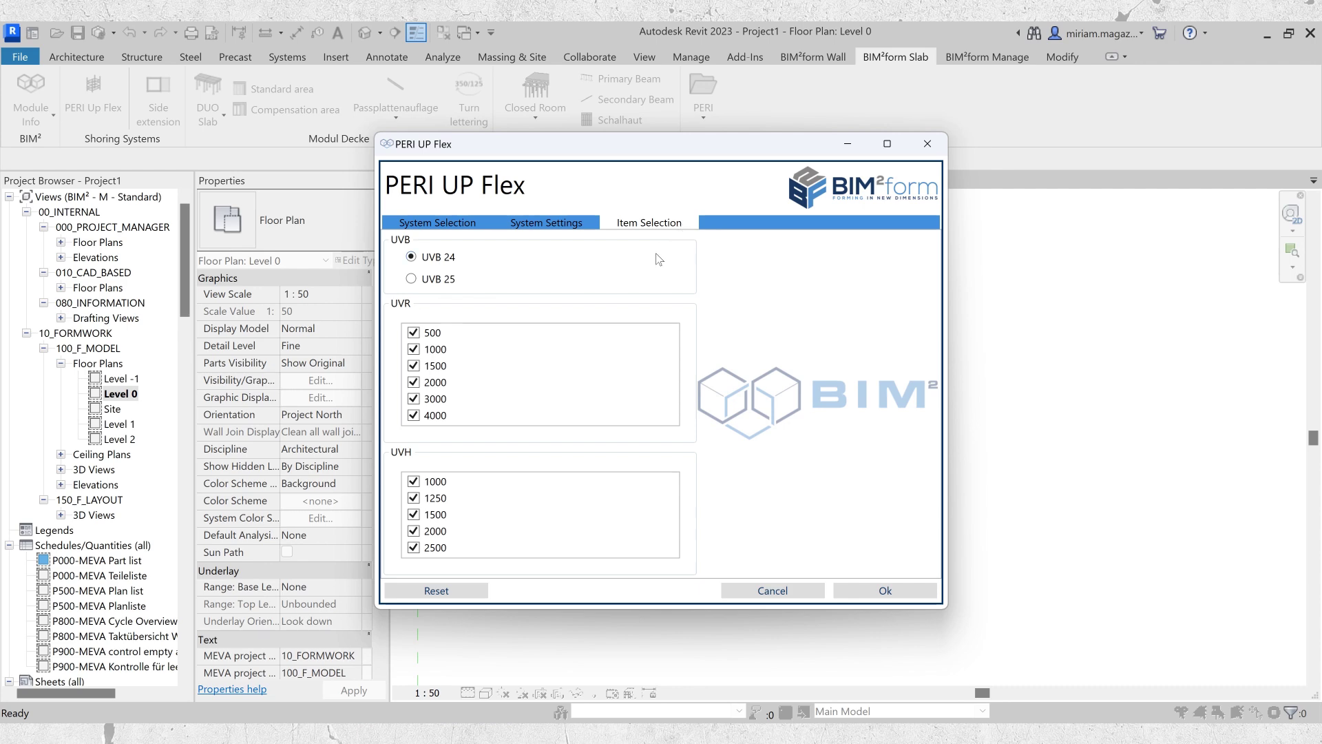
{"action": "left_click", "coordinate": [429, 223]}
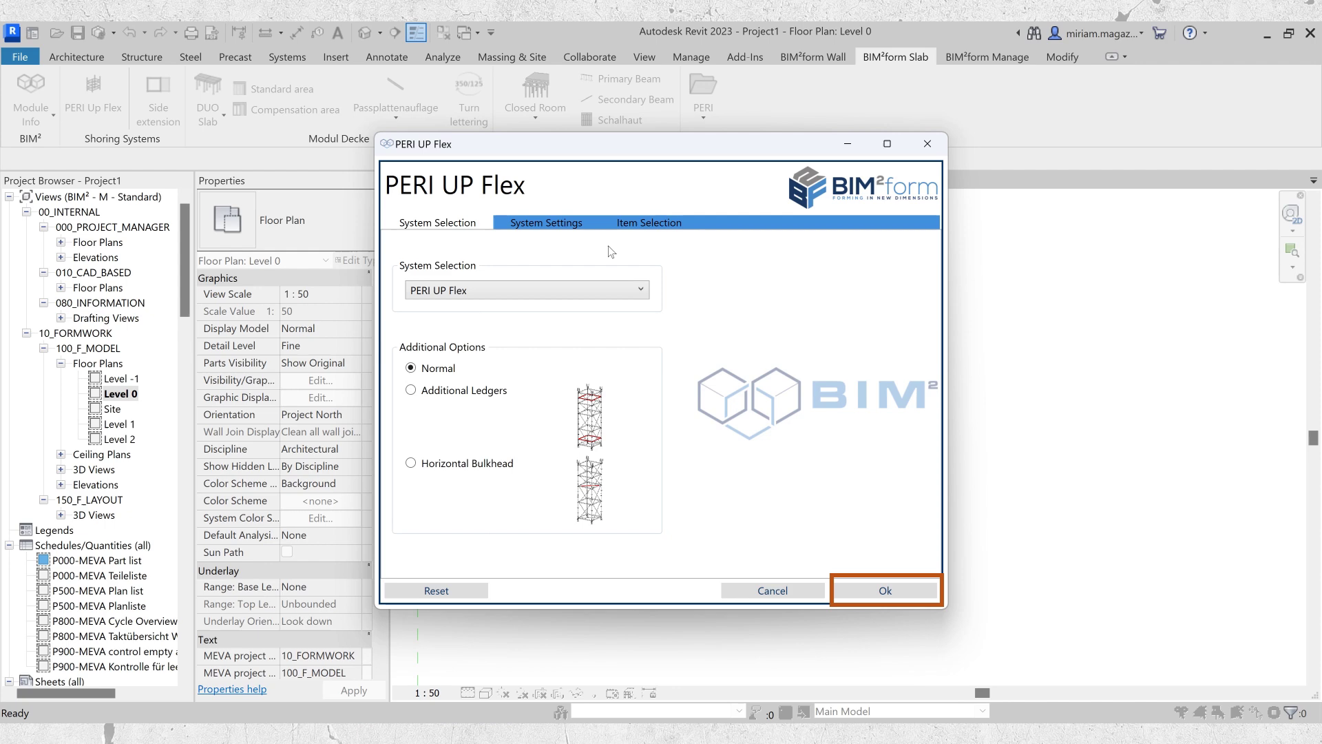
{"action": "left_click", "coordinate": [838, 591]}
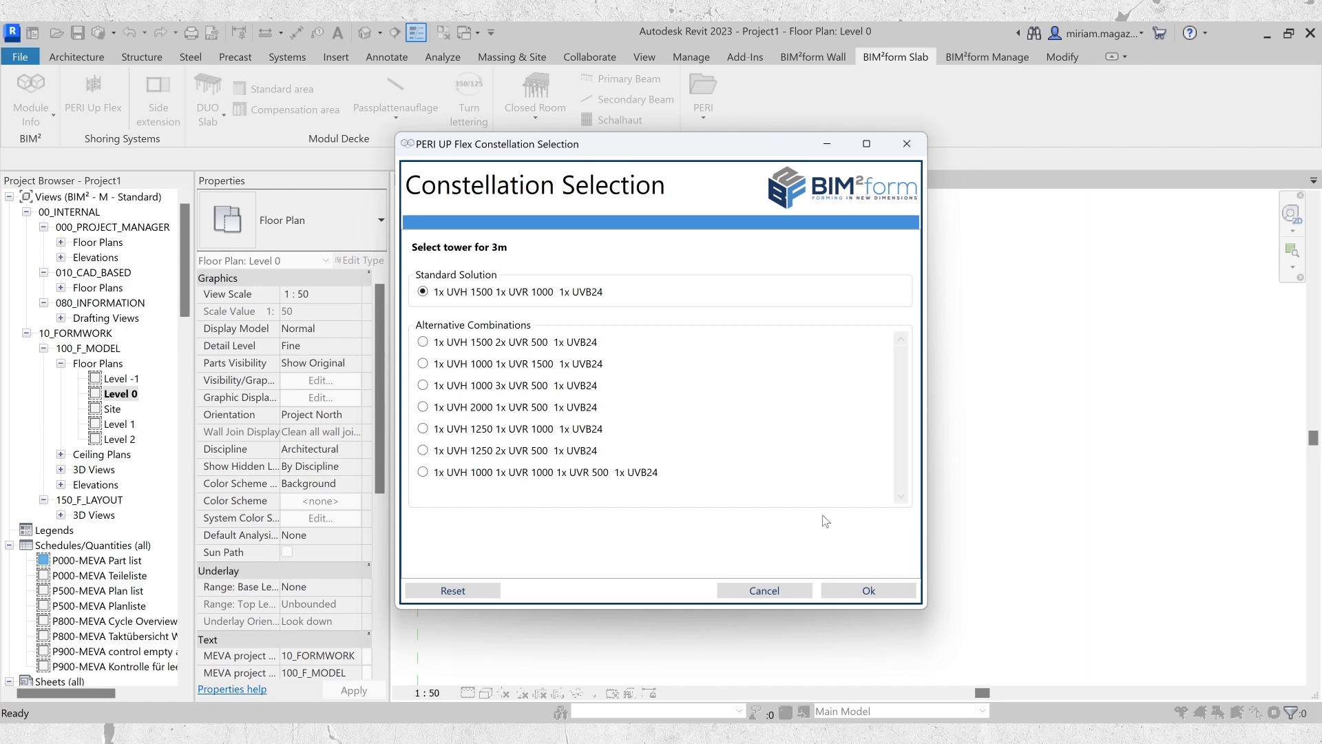
{"action": "left_click", "coordinate": [849, 593]}
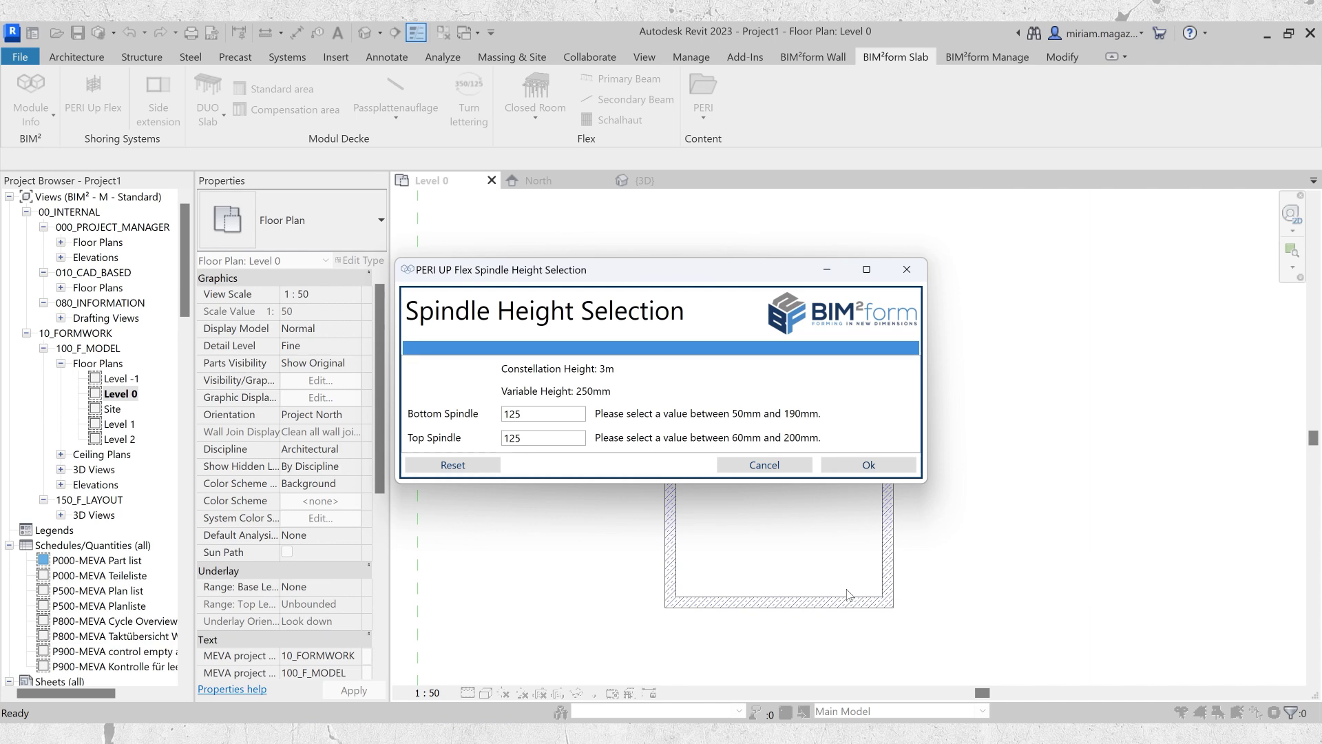
{"action": "left_click", "coordinate": [868, 467]}
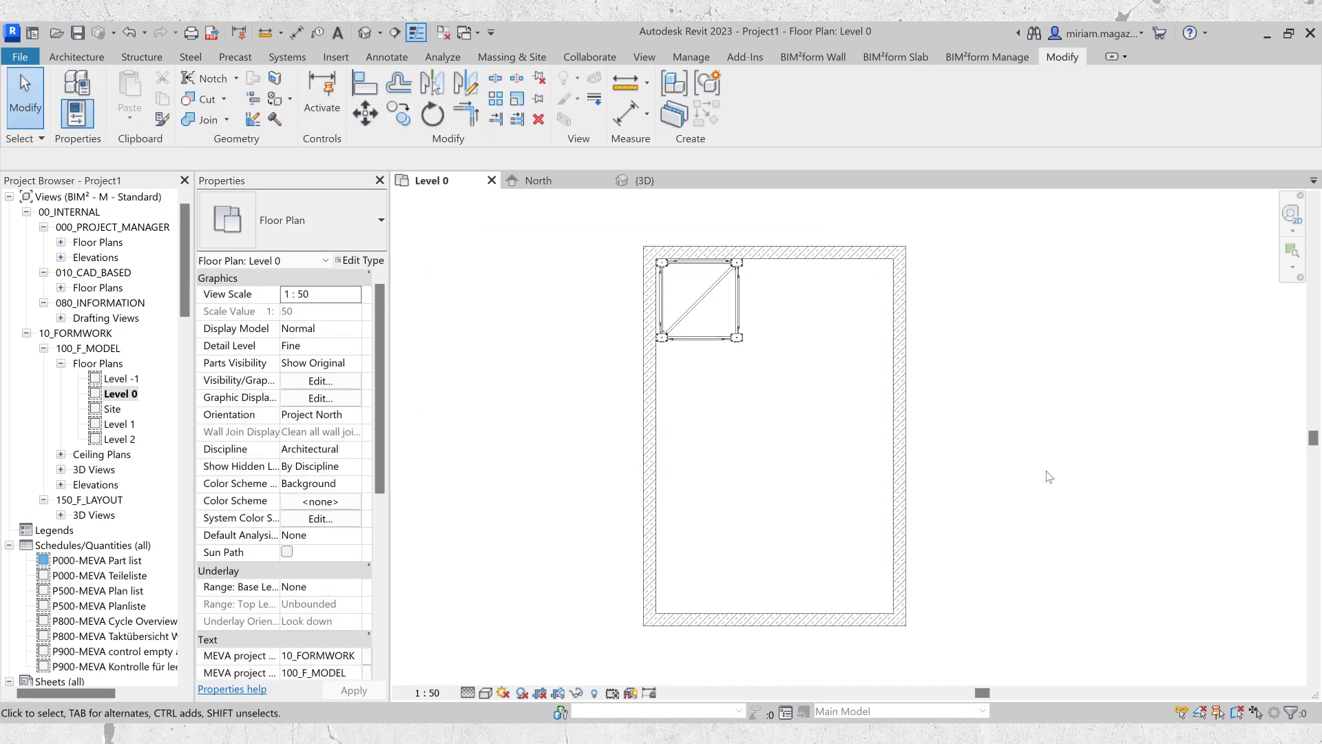
{"action": "left_click", "coordinate": [641, 181]}
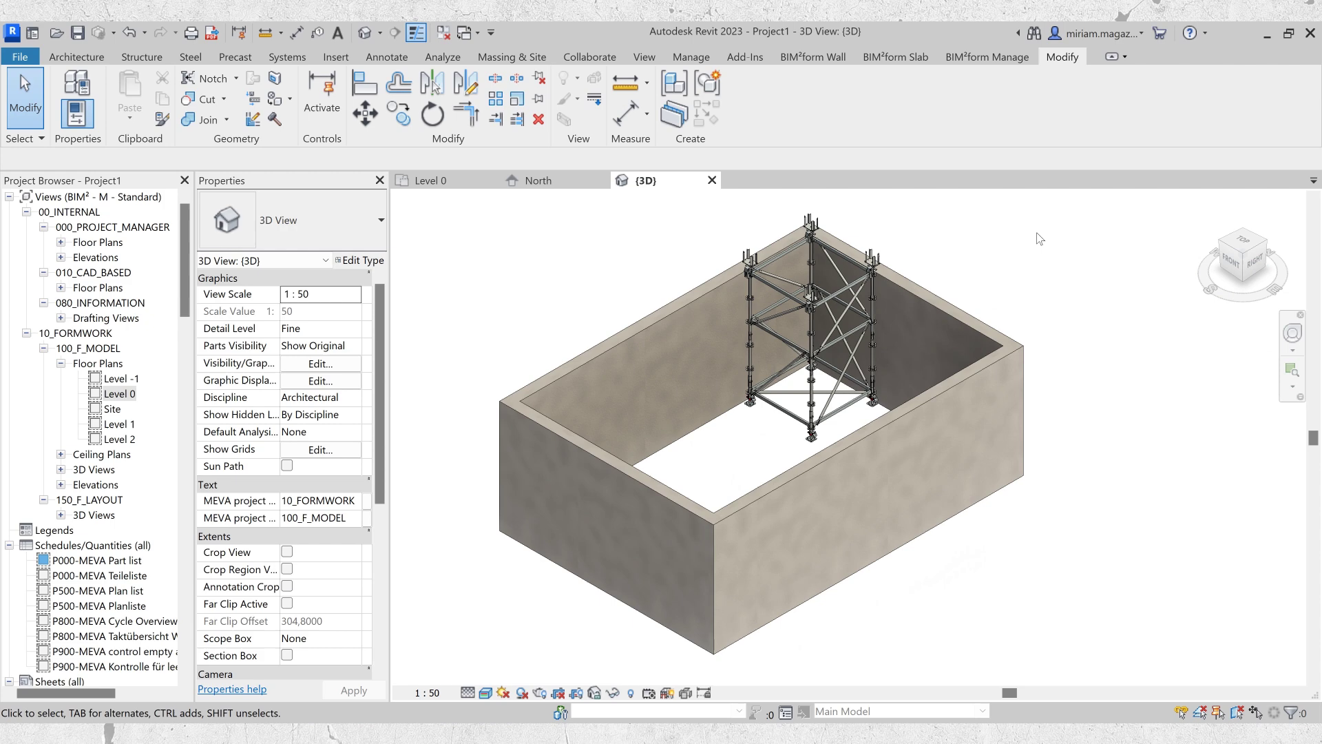
{"action": "scroll", "coordinate": [1040, 239], "scroll_direction": "up", "scroll_amount": 3}
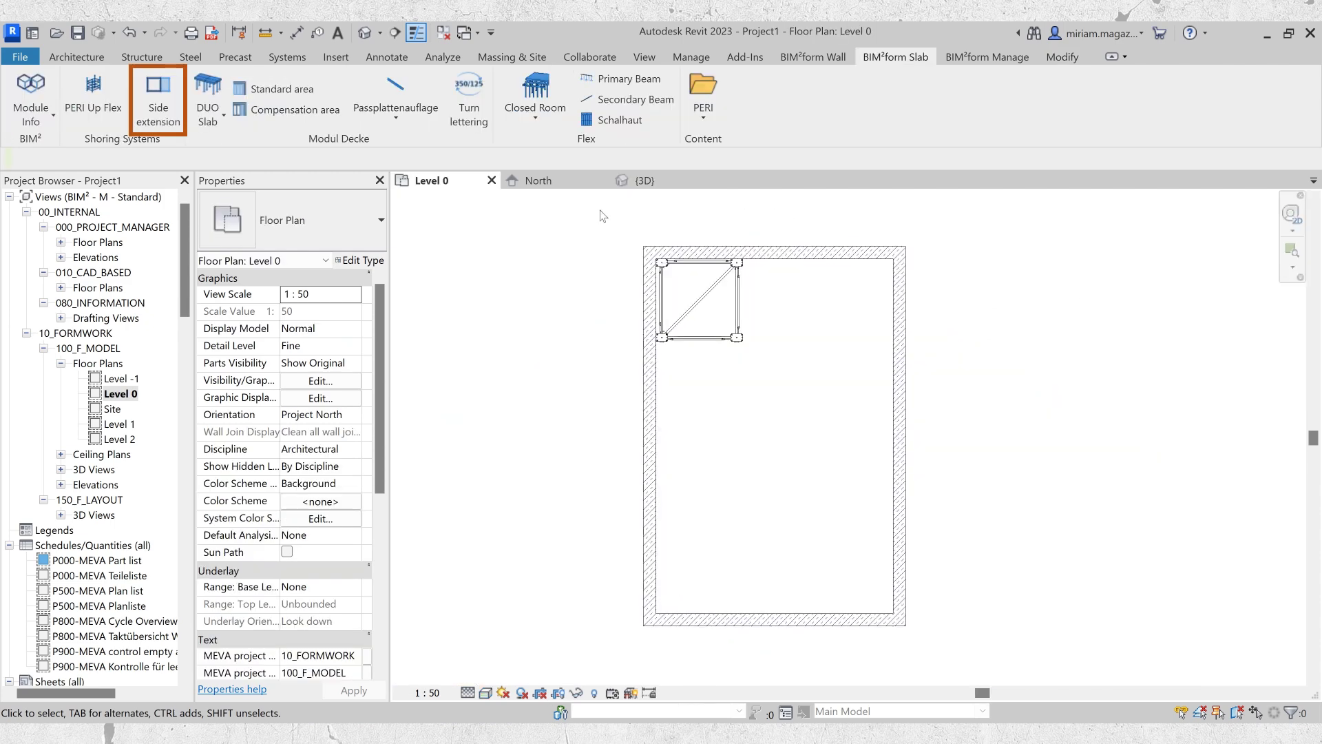
- Add a side extension with a 1.5 m frame to the right side of the corner tower
{"action": "left_click", "coordinate": [162, 102]}
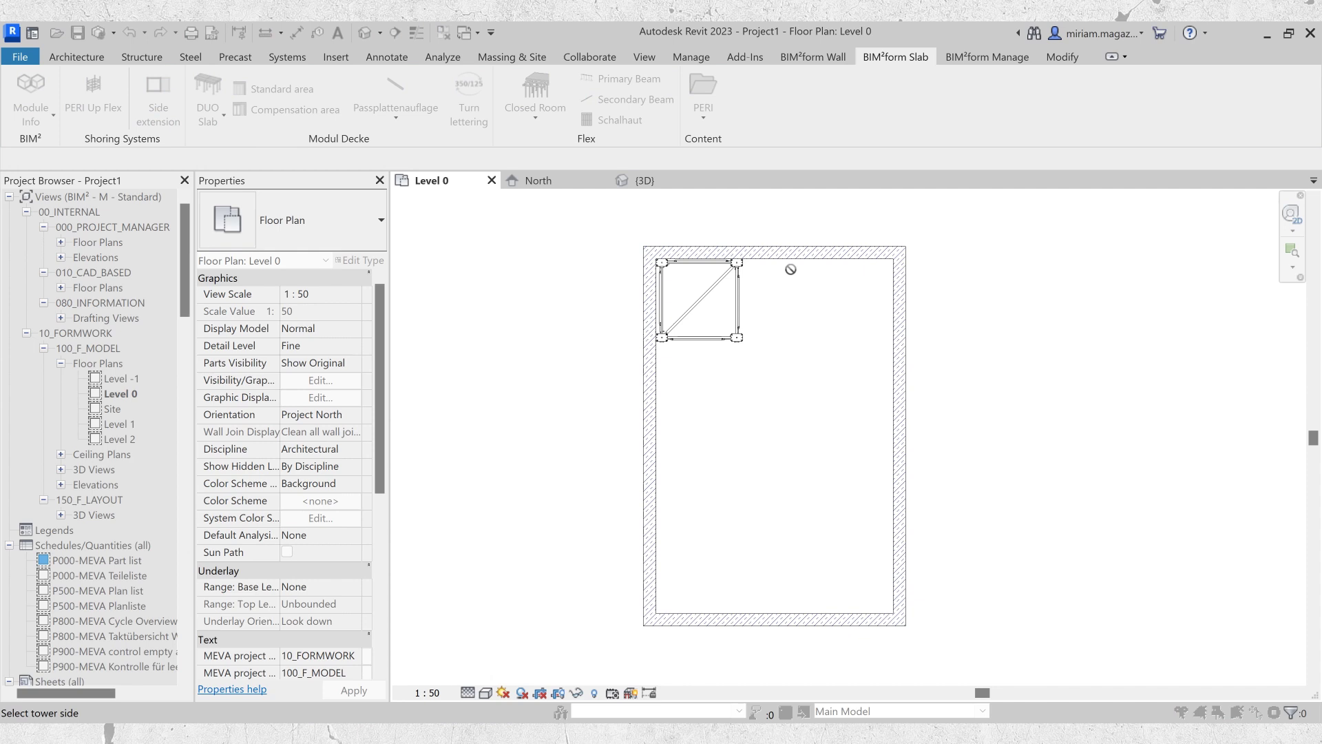
{"action": "left_click", "coordinate": [740, 306]}
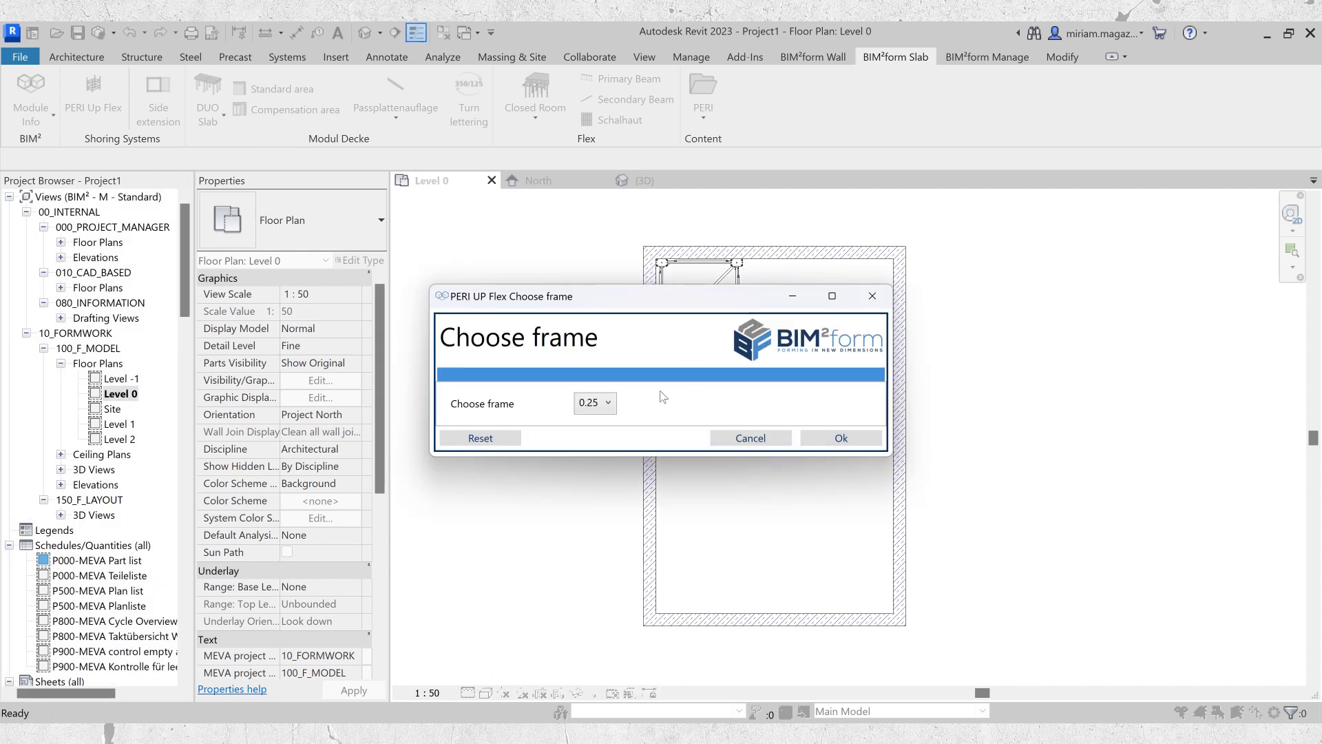
{"action": "left_click", "coordinate": [616, 406]}
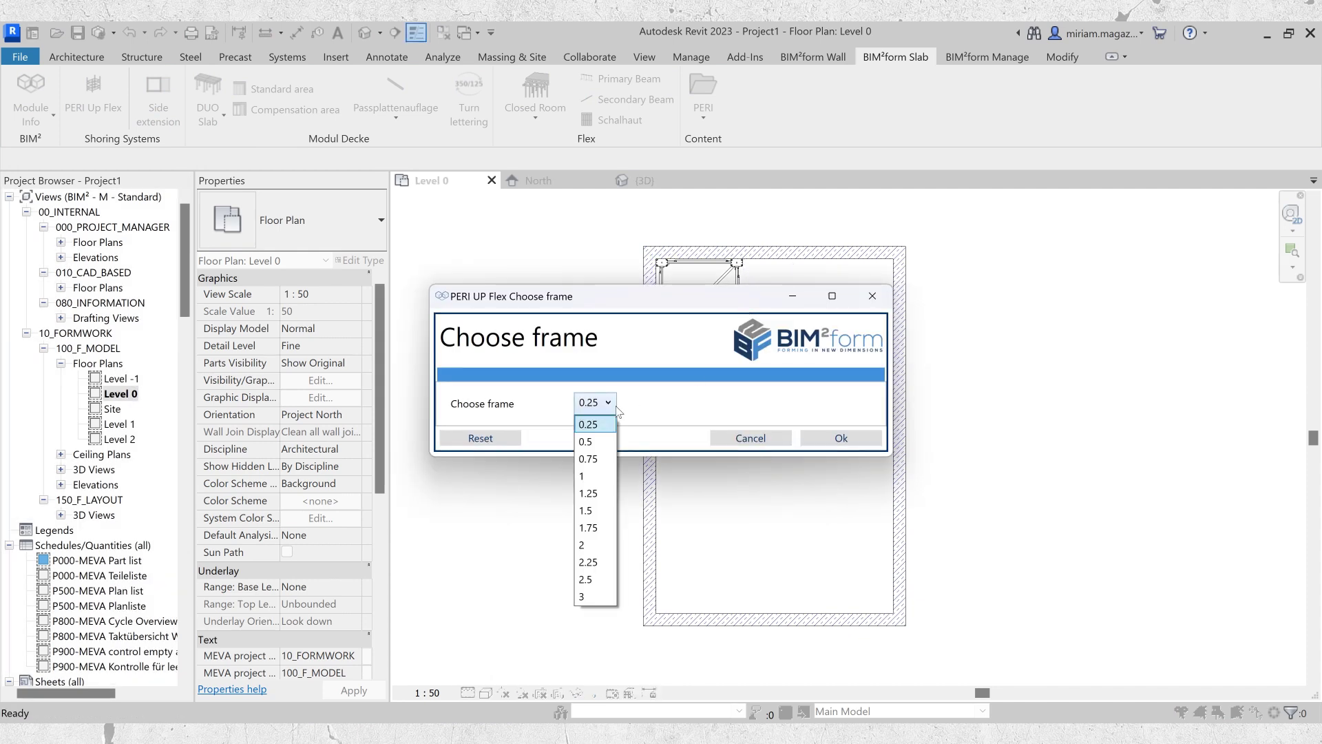
{"action": "left_click", "coordinate": [589, 511]}
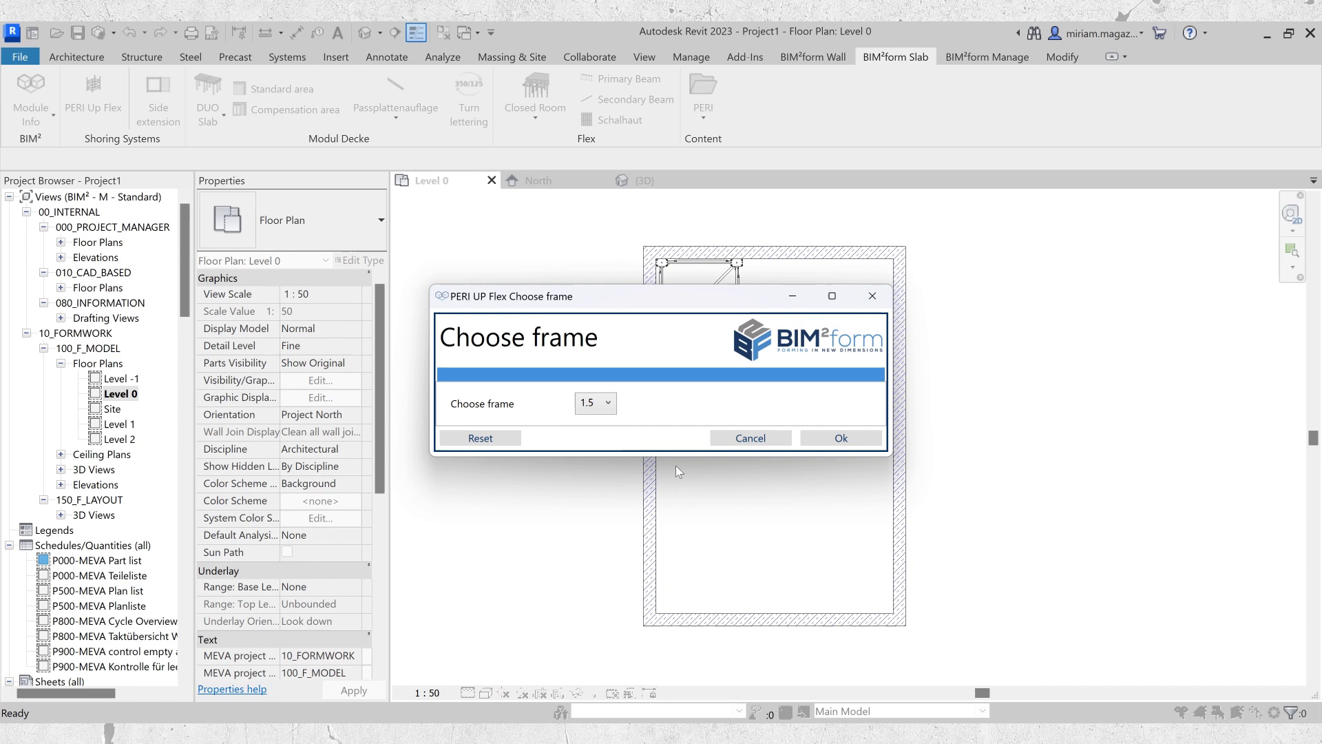
{"action": "left_click", "coordinate": [860, 437]}
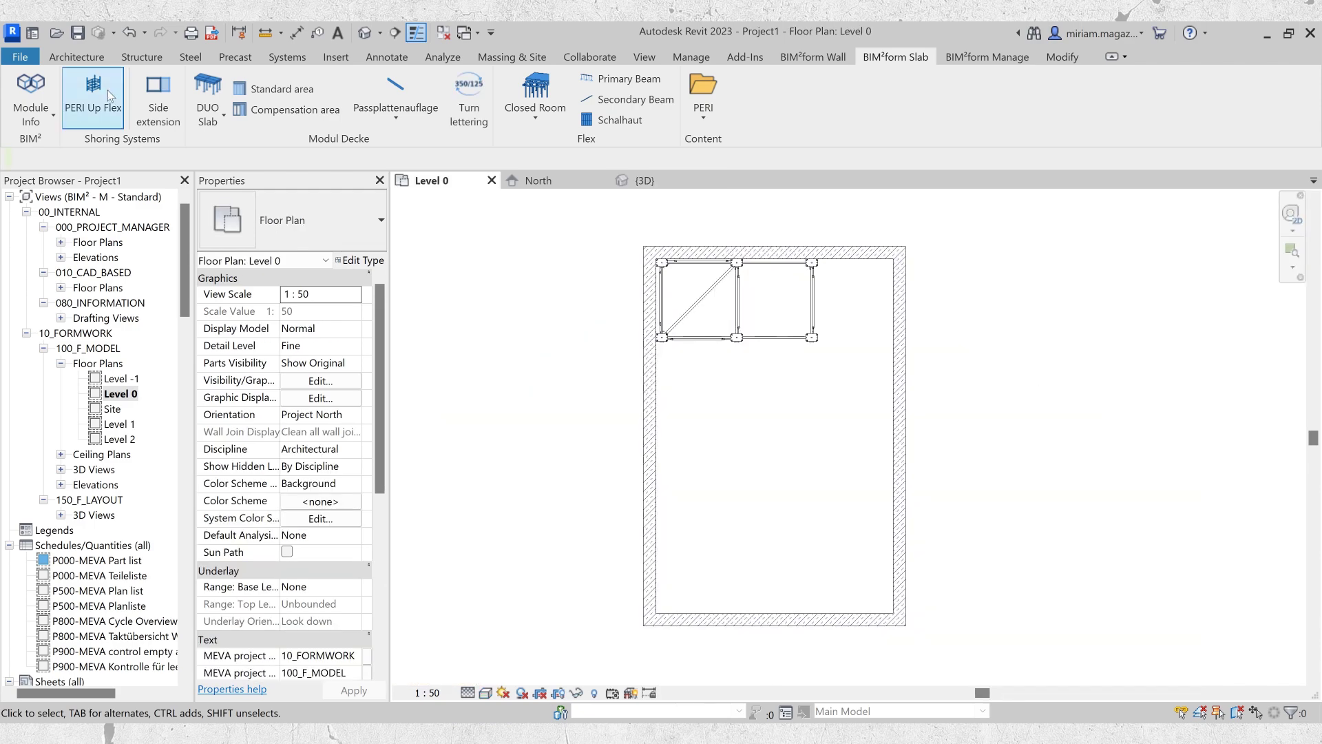
- Place a second PERI UP Flex tower from Level 0 to the level above along the left wall, with Additional Ledgers and the standard solution
{"action": "left_click", "coordinate": [95, 98]}
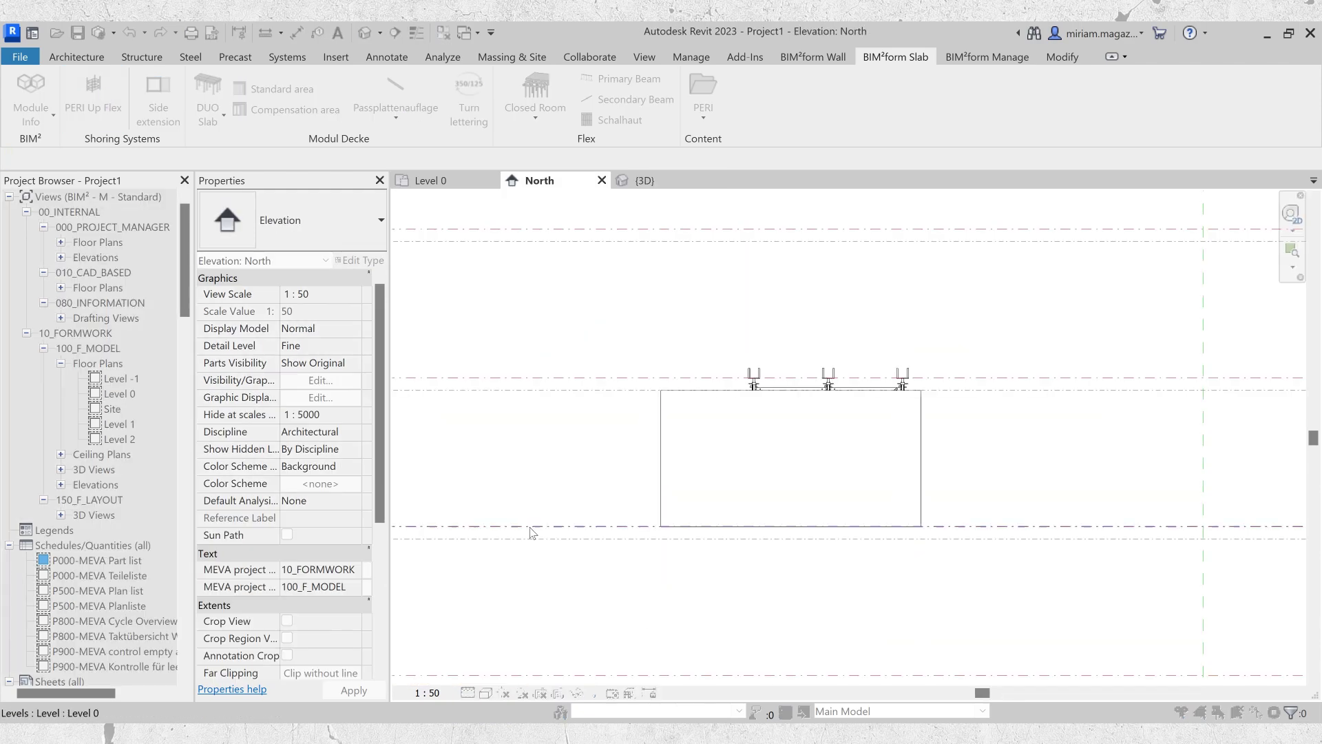
{"action": "left_click", "coordinate": [531, 528]}
{"action": "left_click", "coordinate": [667, 443]}
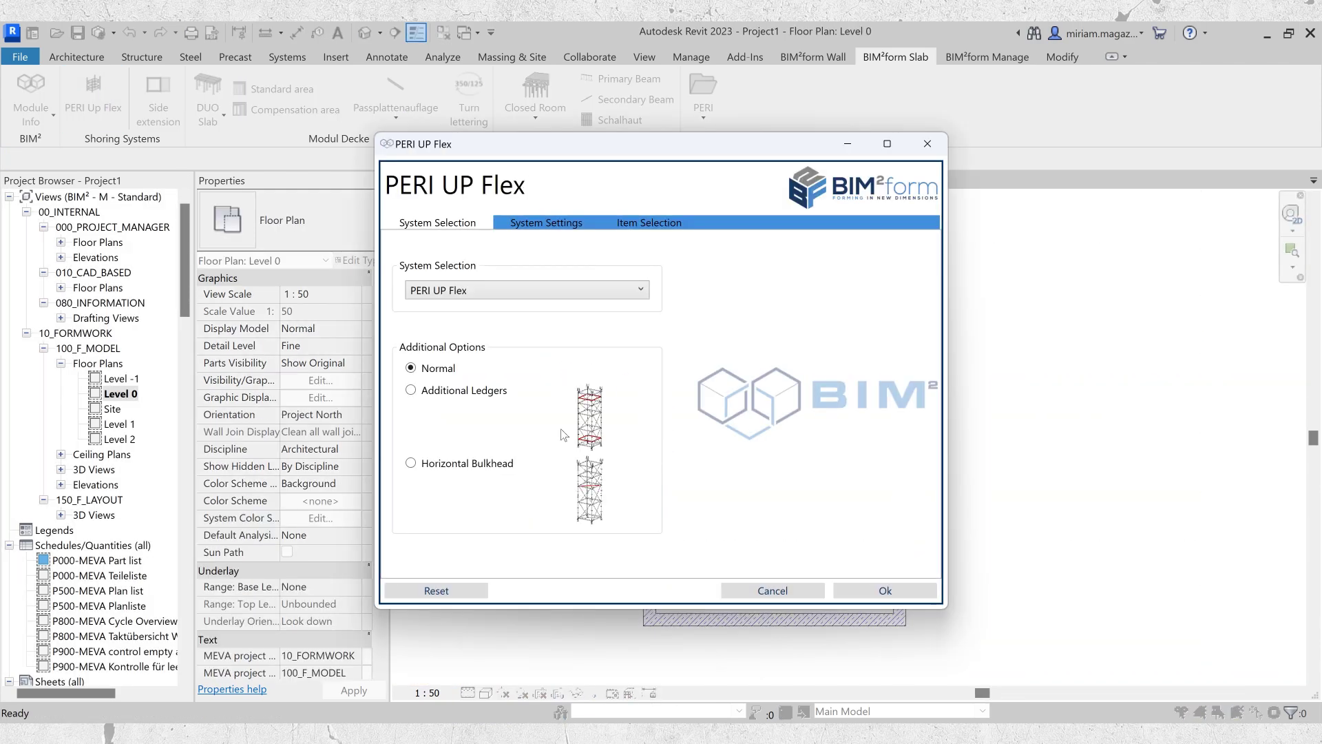
{"action": "left_click", "coordinate": [456, 393]}
{"action": "left_click", "coordinate": [869, 589]}
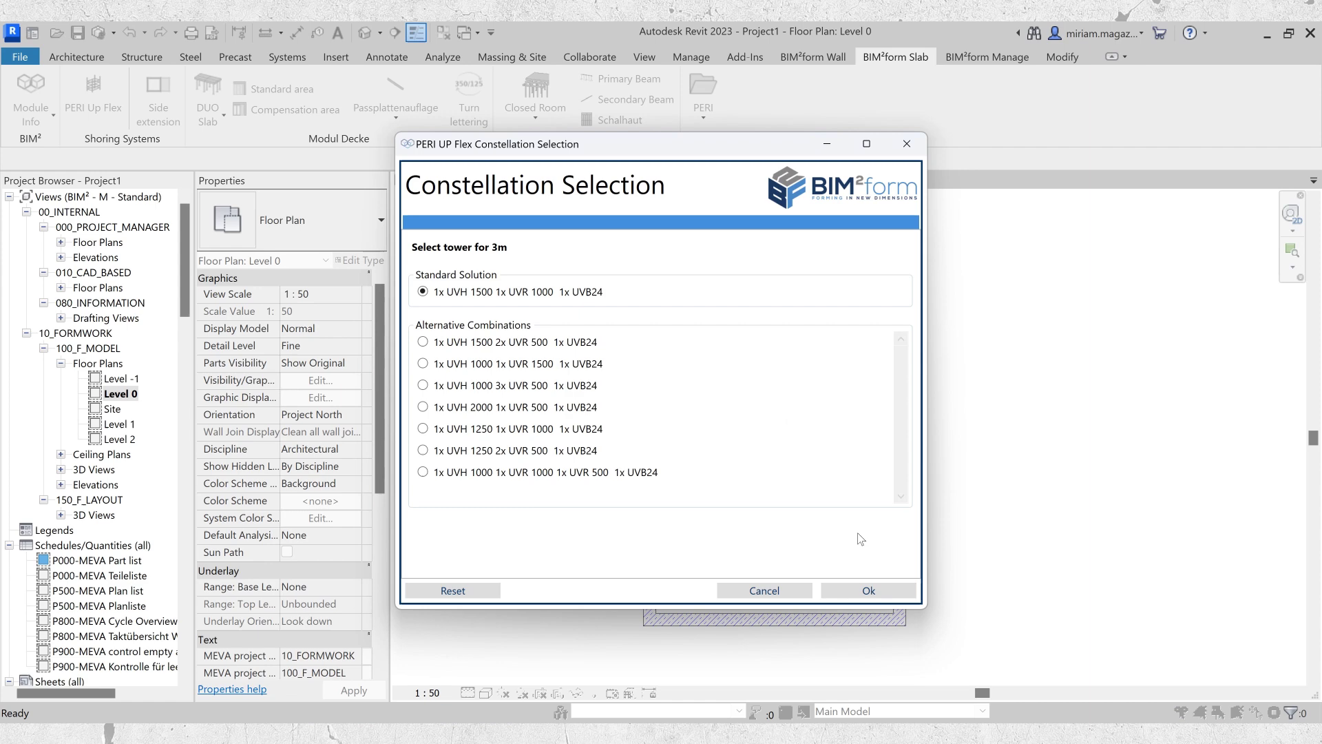
{"action": "left_click", "coordinate": [873, 499]}
{"action": "left_click", "coordinate": [879, 469]}
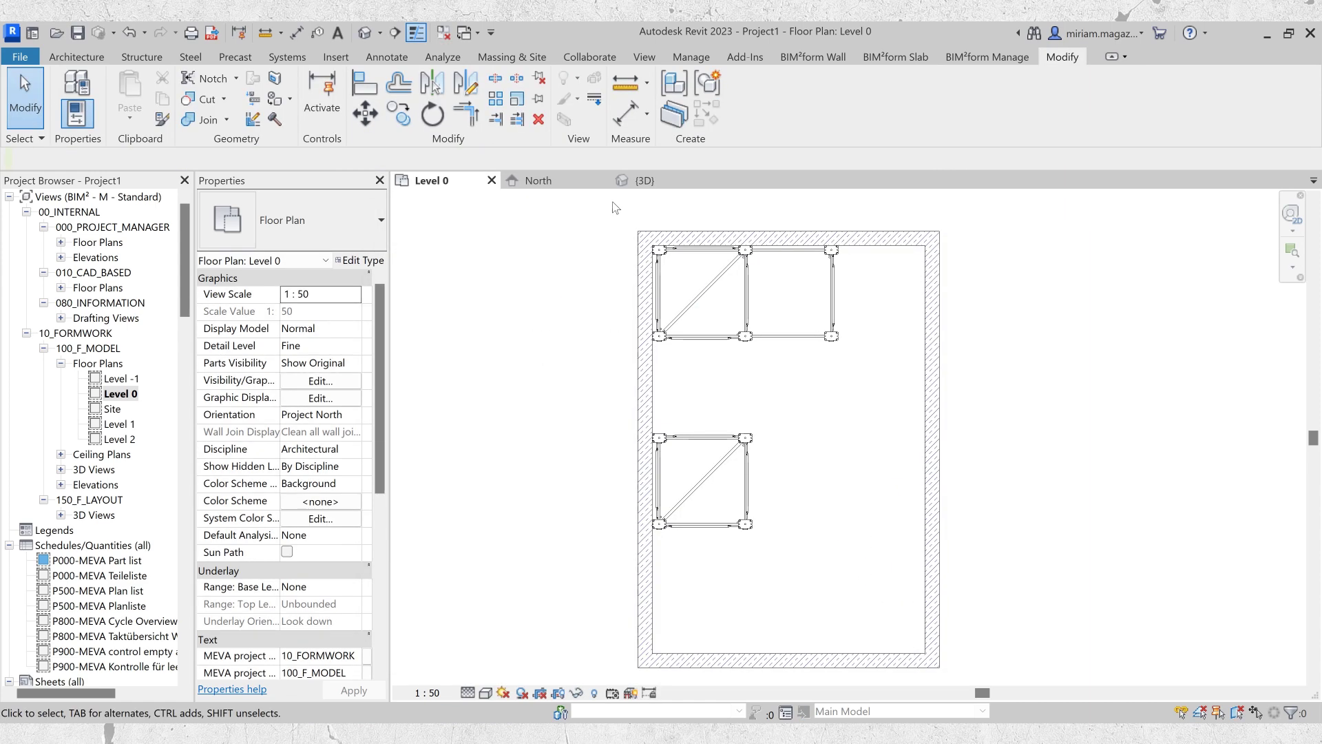
{"action": "left_click", "coordinate": [647, 185]}
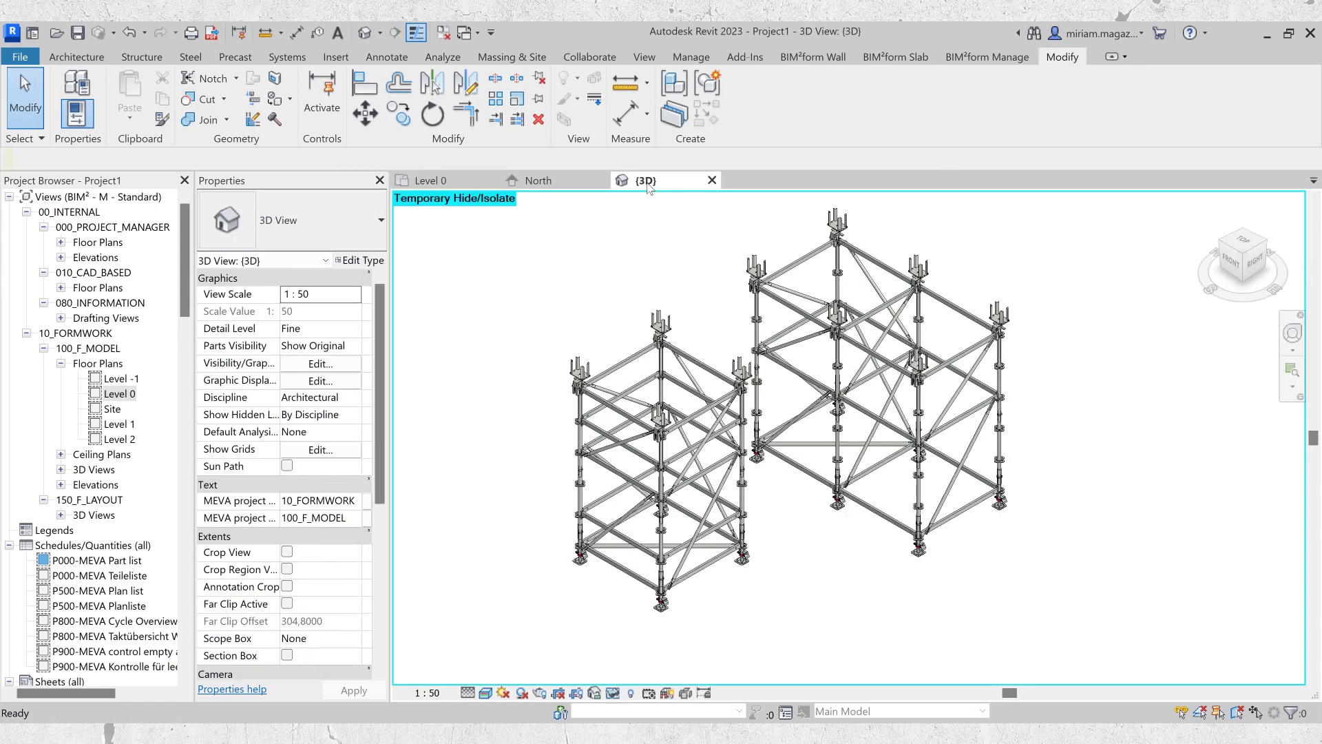
- Extend the right side of the lower tower in the Level 0 plan with a 0.75 m frame
{"action": "left_click", "coordinate": [441, 182]}
{"action": "left_click", "coordinate": [913, 60]}
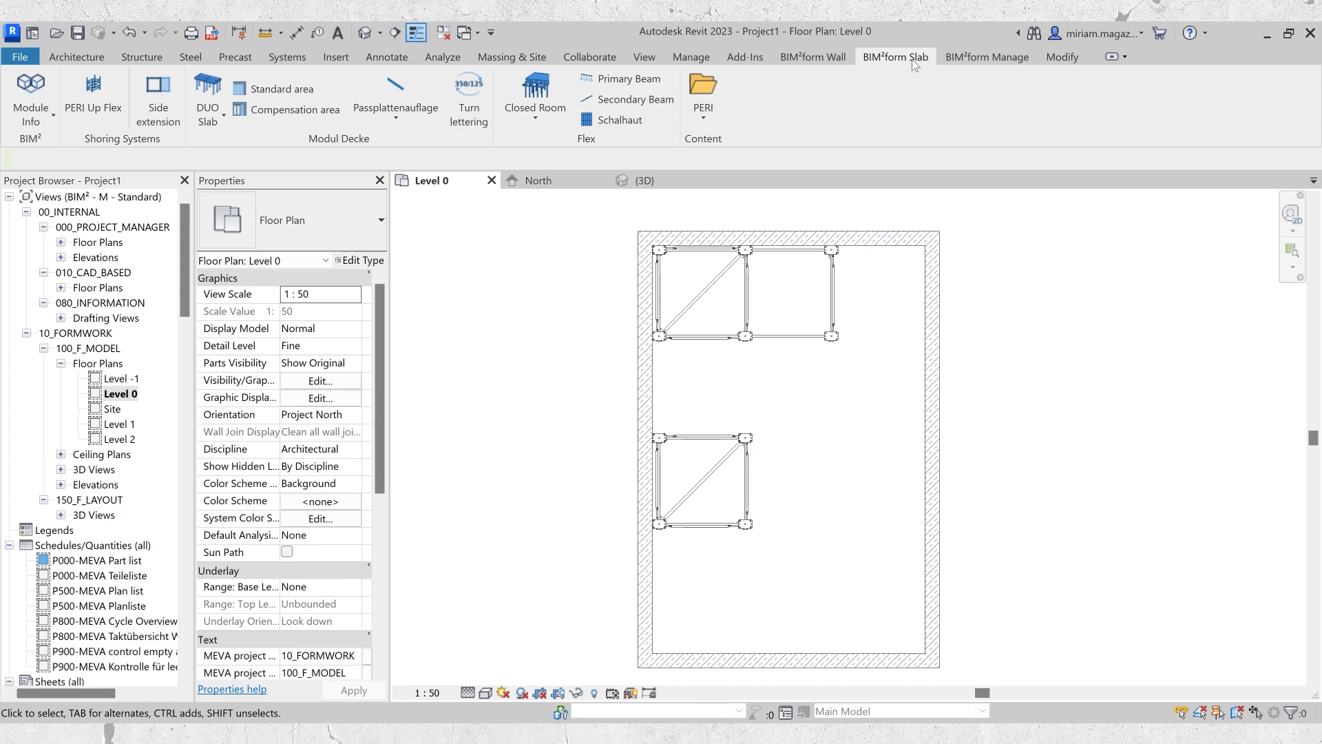
{"action": "left_click", "coordinate": [146, 115]}
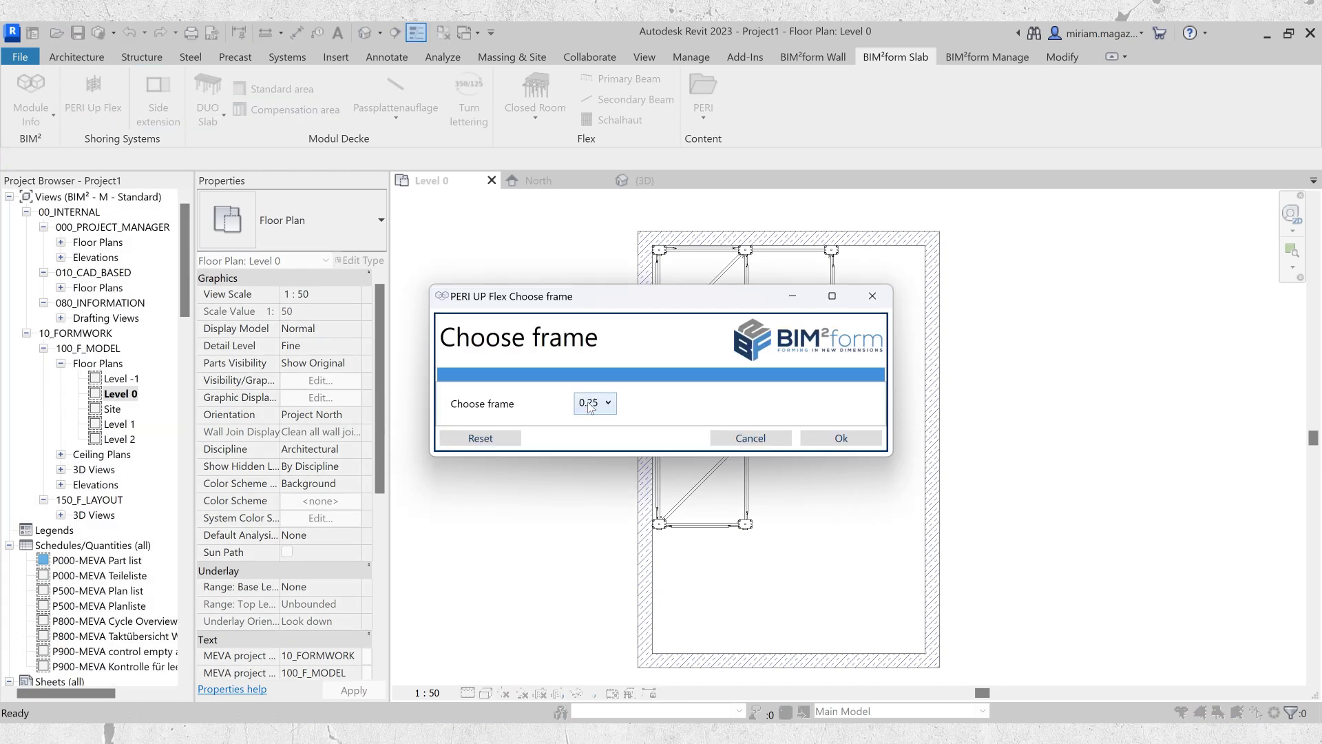
{"action": "left_click", "coordinate": [591, 407]}
{"action": "left_click", "coordinate": [591, 467]}
{"action": "left_click", "coordinate": [841, 438]}
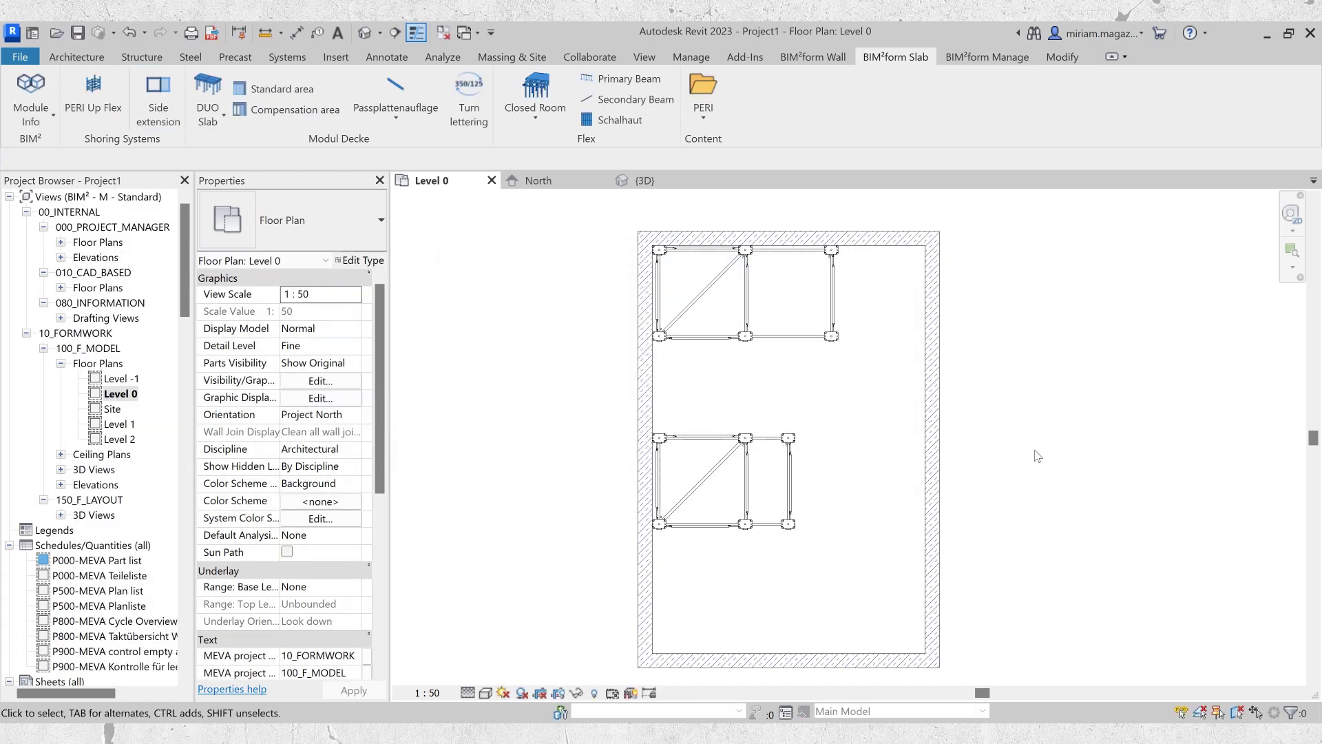
- Place a third PERI UP Flex tower against the room's bottom wall in the Level 0 plan, with the Horizontal Bulkhead option
{"action": "left_click", "coordinate": [685, 181]}
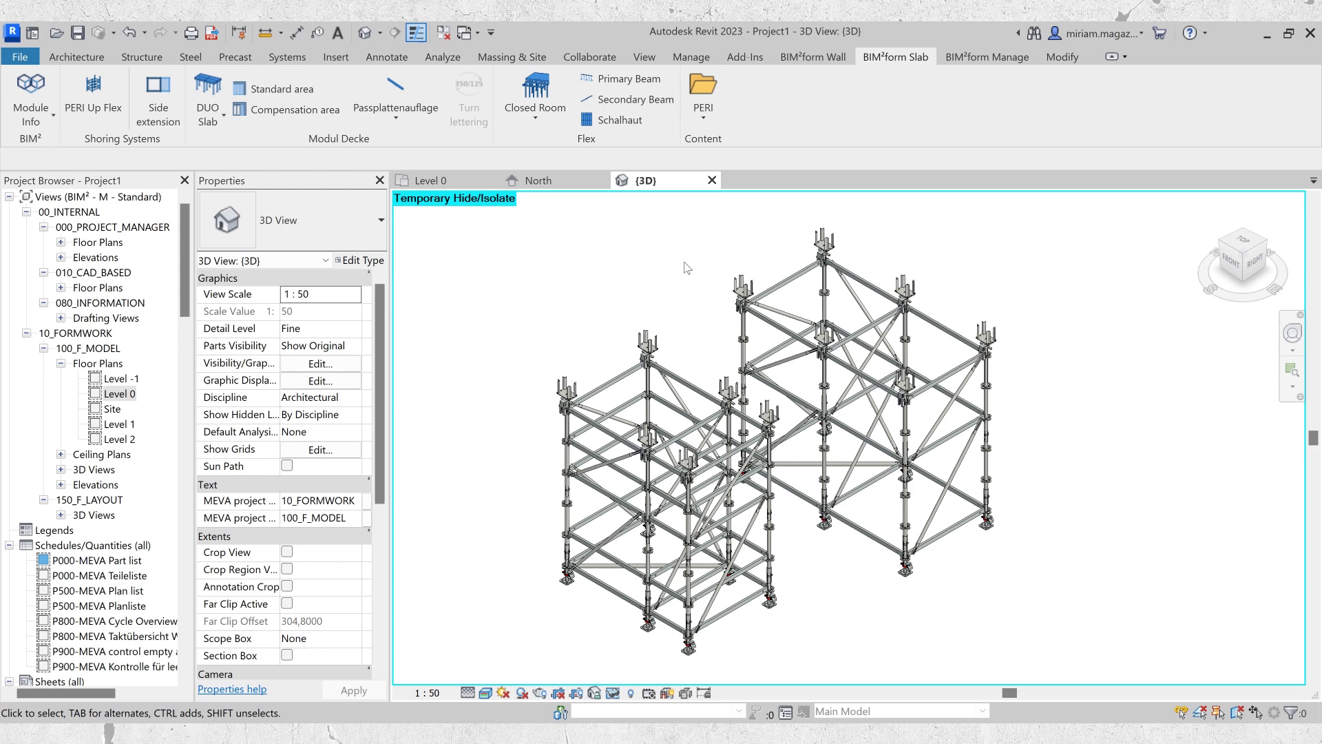
{"action": "left_click", "coordinate": [431, 180]}
{"action": "left_click", "coordinate": [74, 108]}
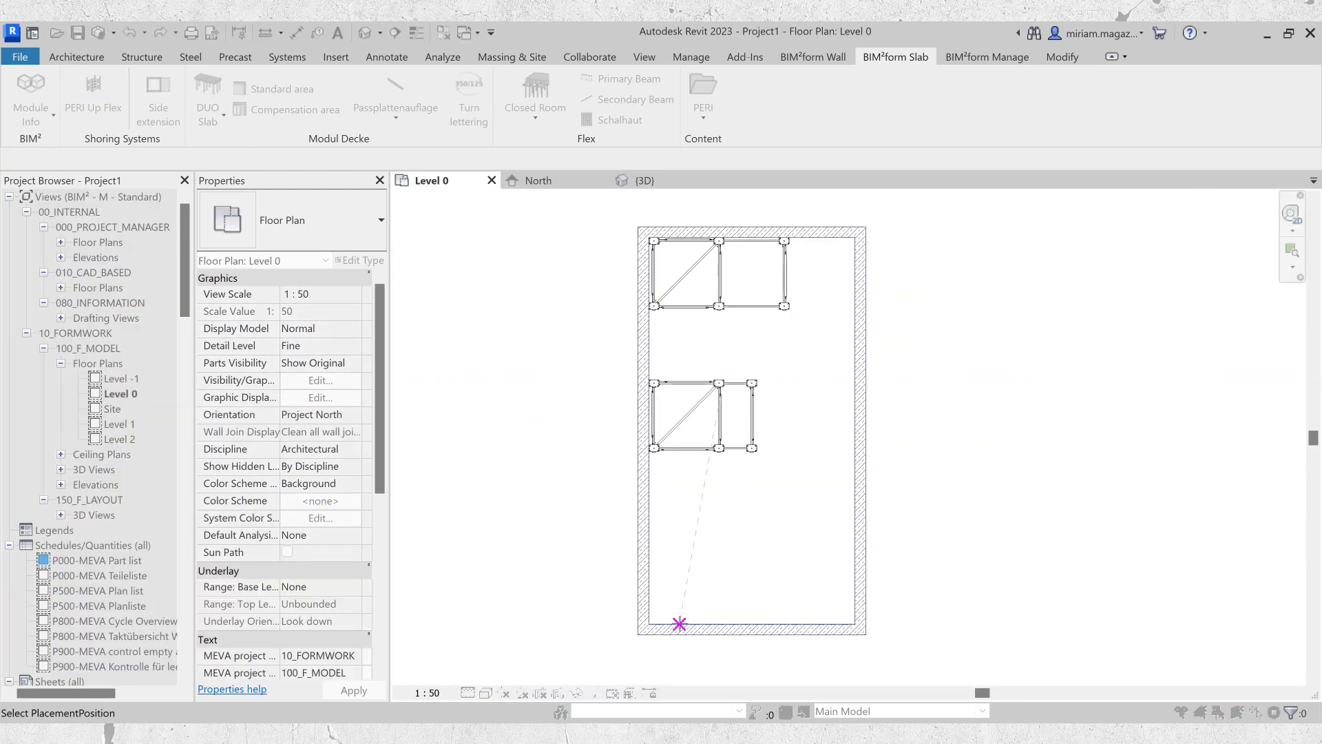
{"action": "left_click", "coordinate": [680, 623]}
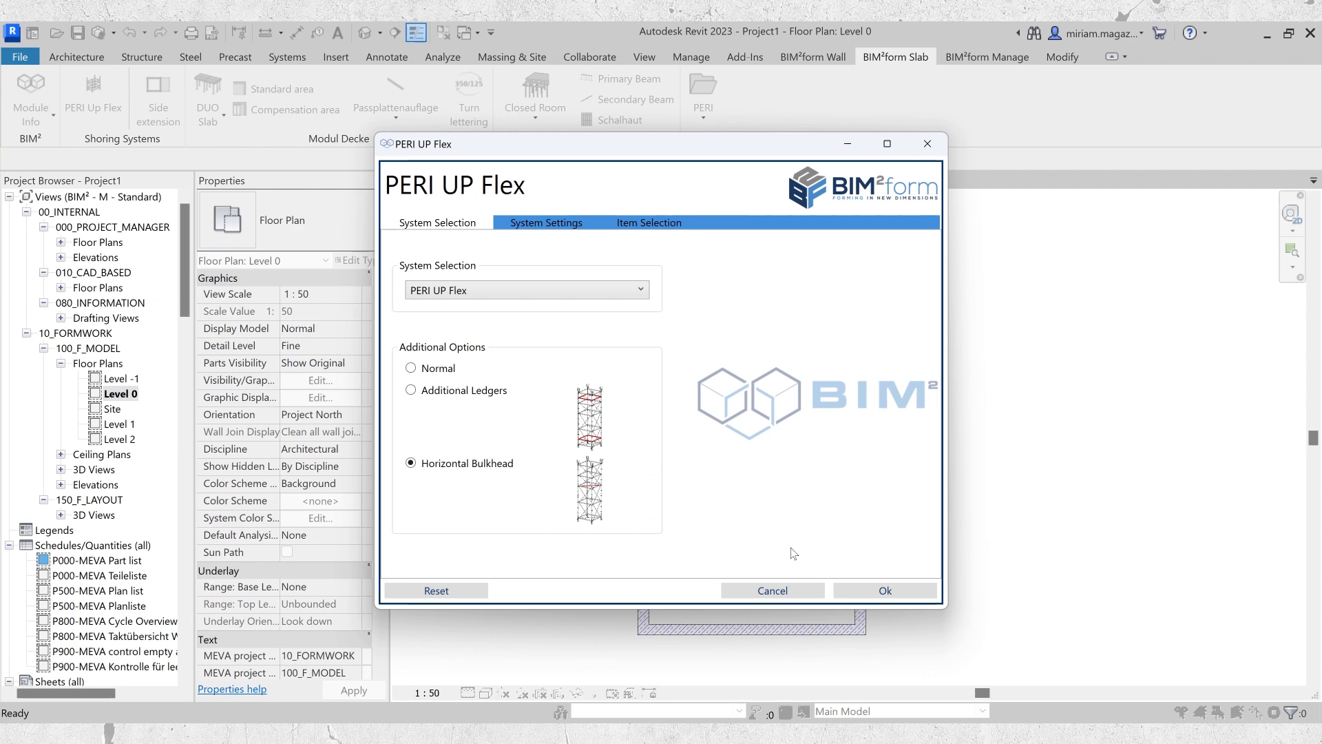
{"action": "left_click", "coordinate": [885, 590]}
{"action": "left_click", "coordinate": [882, 592]}
{"action": "left_click", "coordinate": [843, 466]}
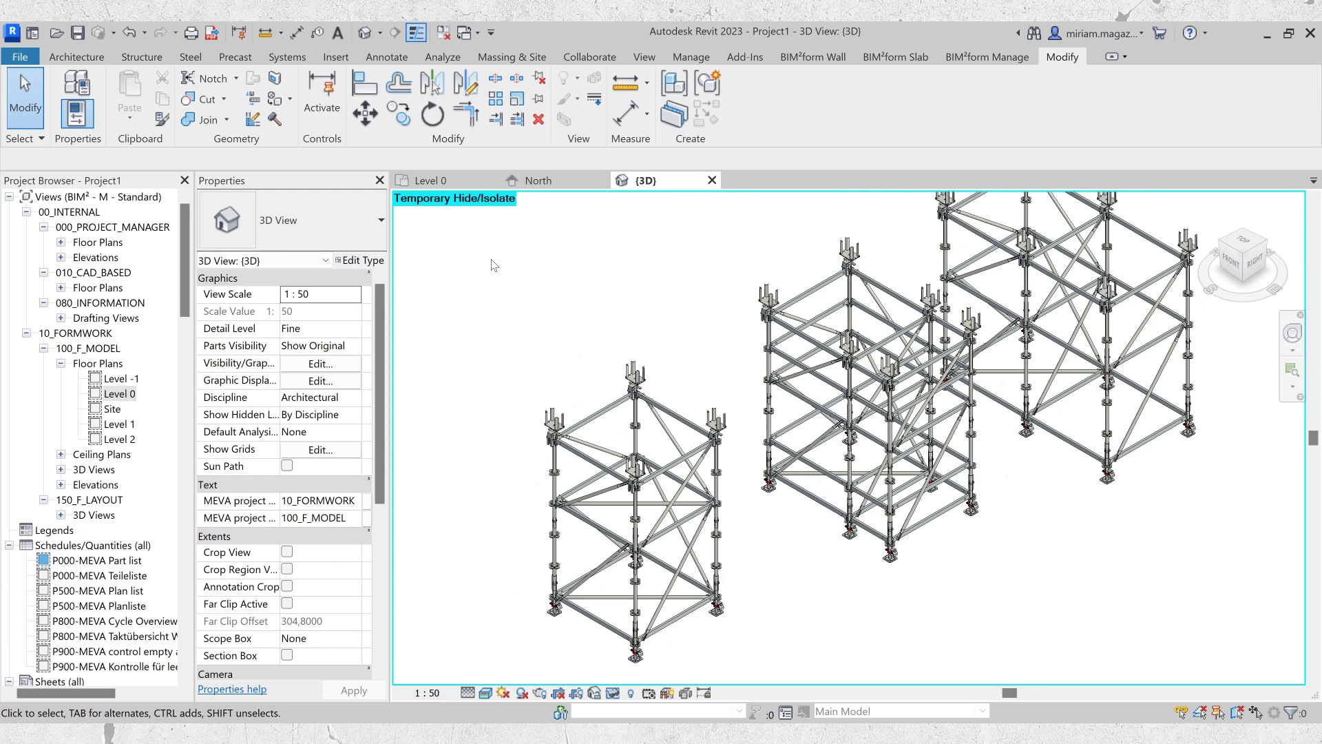
- Extend the right side of the Horizontal Bulkhead tower with a 2.5 m frame and check it in 3D
{"action": "left_click", "coordinate": [697, 603]}
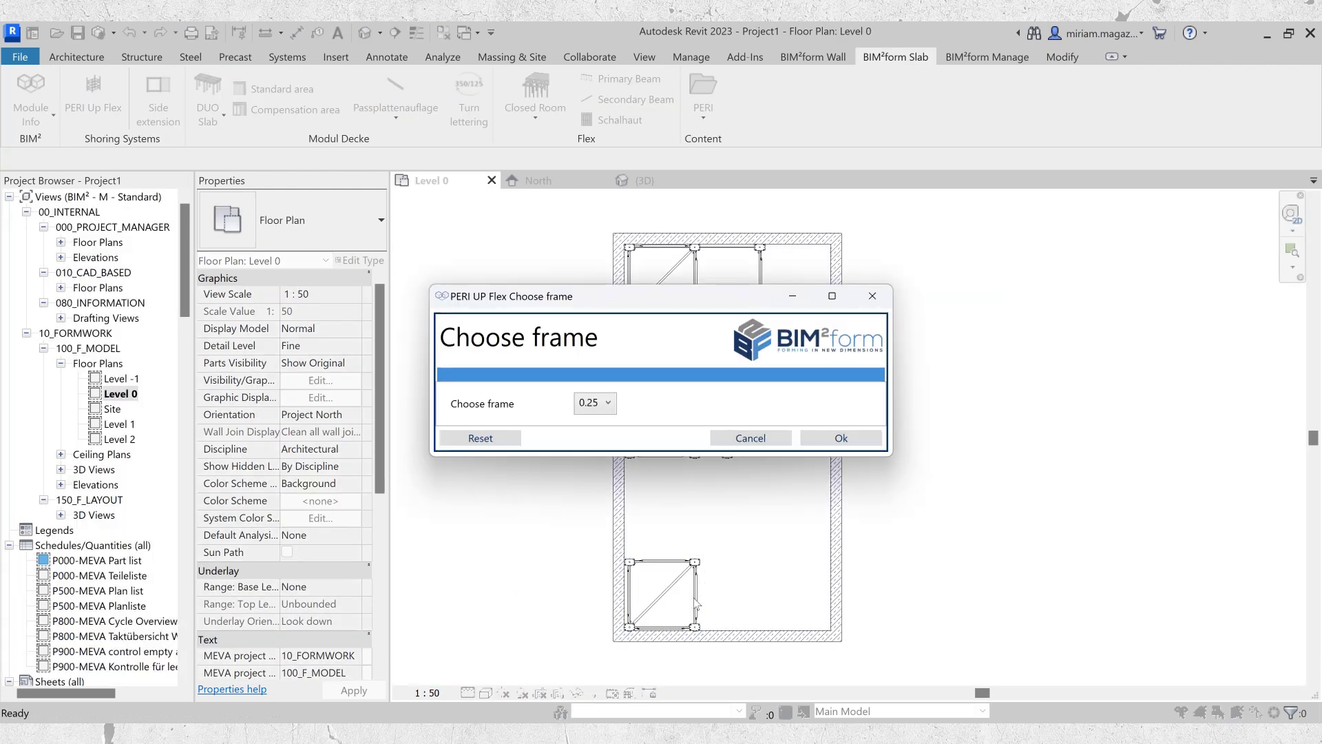
{"action": "left_click", "coordinate": [596, 403]}
{"action": "left_click", "coordinate": [616, 577]}
{"action": "left_click", "coordinate": [870, 438]}
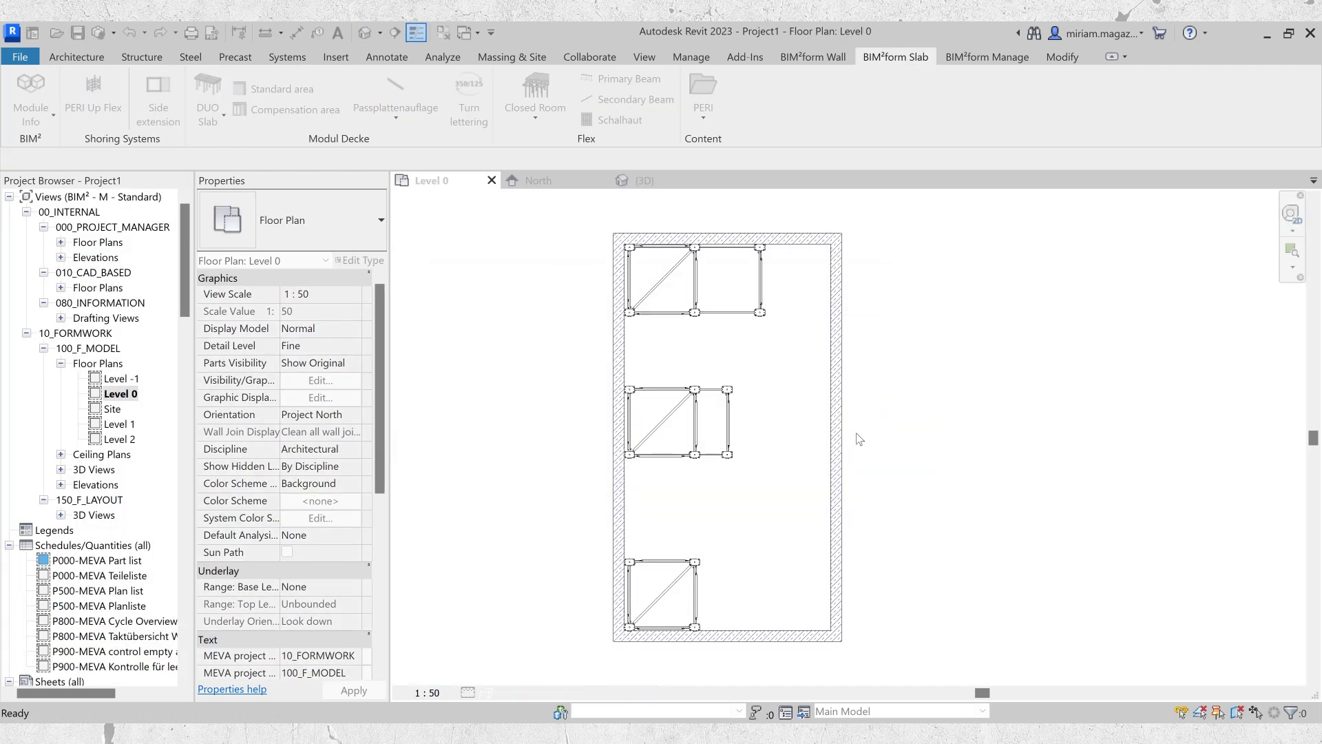
{"action": "left_click", "coordinate": [643, 182]}
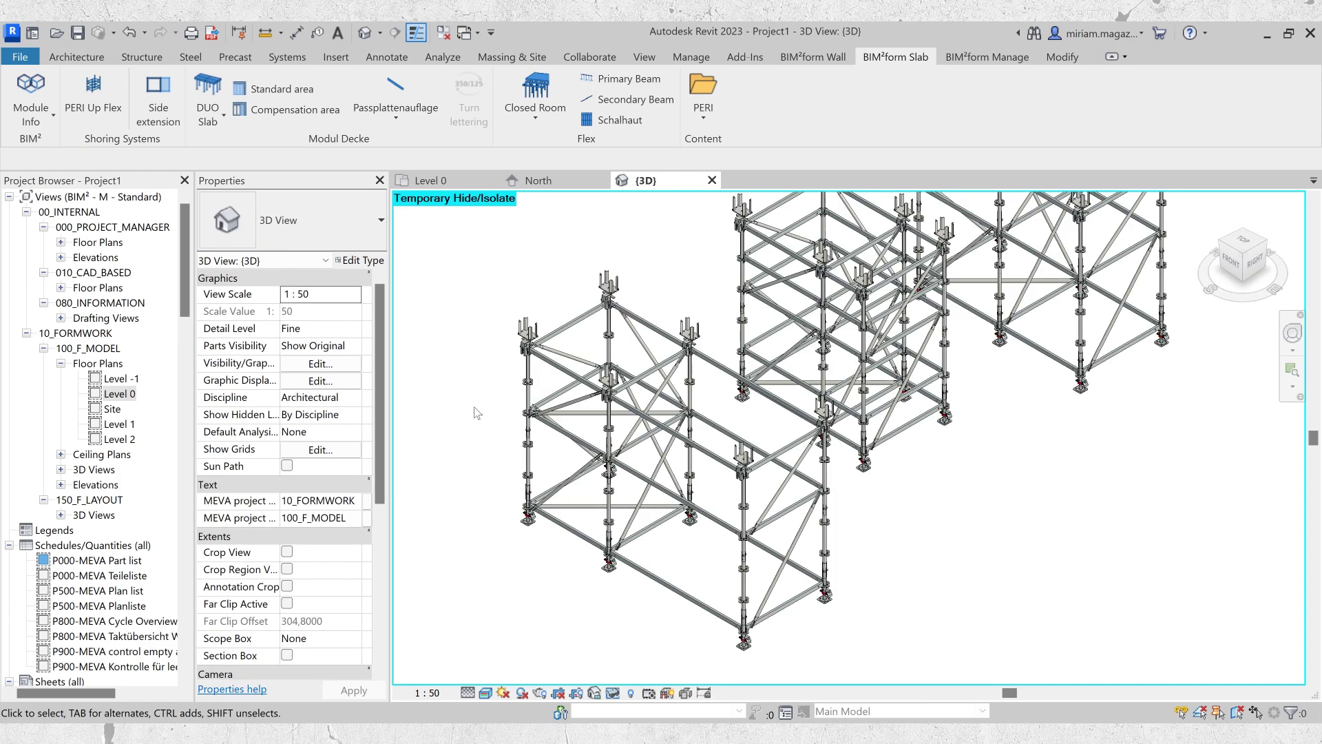
- Pick the tower position at the room's upper-left corner in the Level 0 plan and select the PERI UP Flex-2 system
{"action": "key", "text": "ctrl+Tab"}
{"action": "key", "text": "ctrl+Tab"}
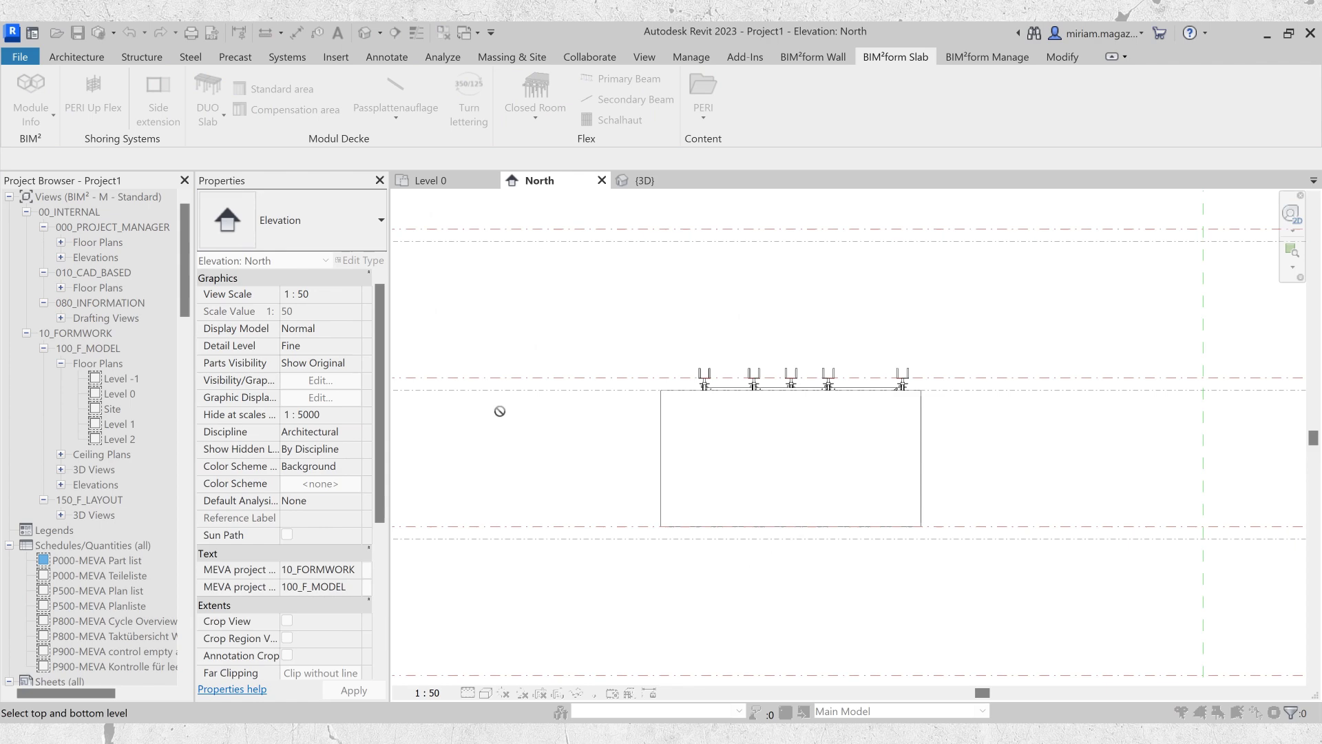
{"action": "key", "text": "ctrl+Tab"}
{"action": "left_click", "coordinate": [649, 242]}
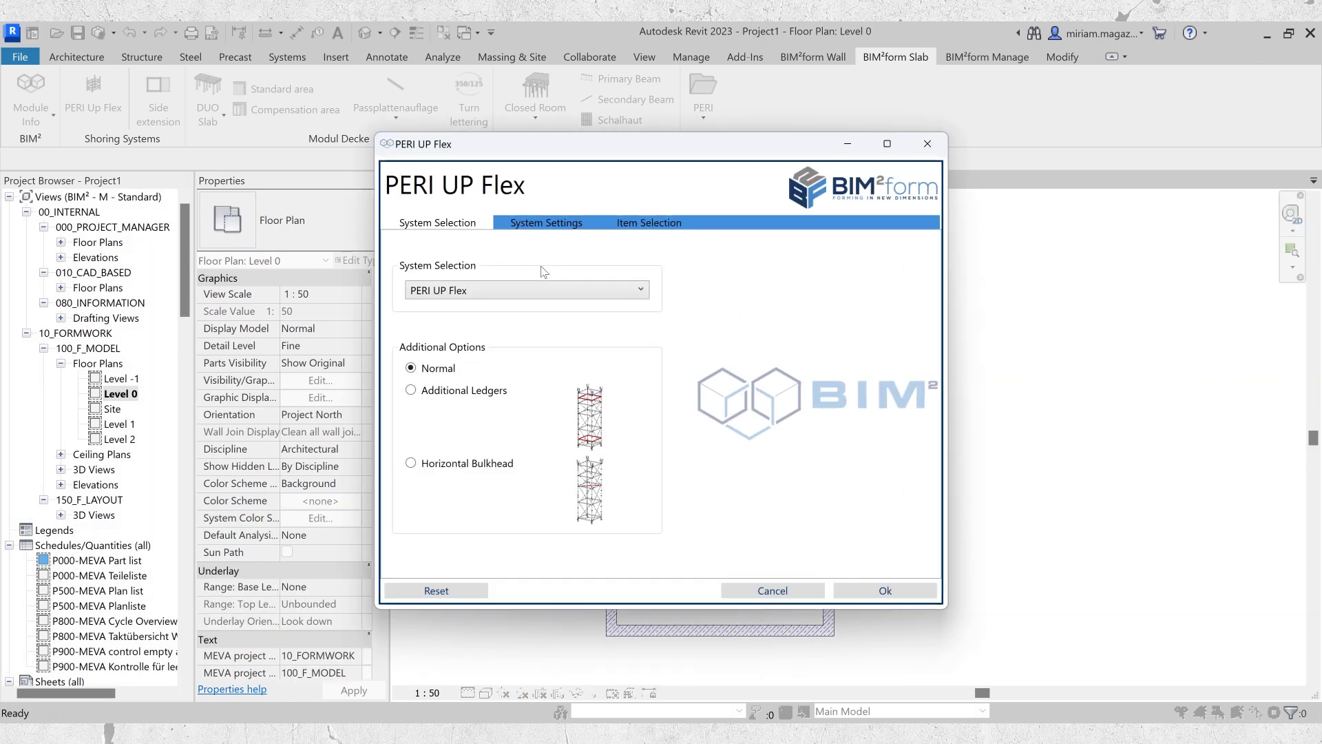
{"action": "left_click", "coordinate": [539, 289]}
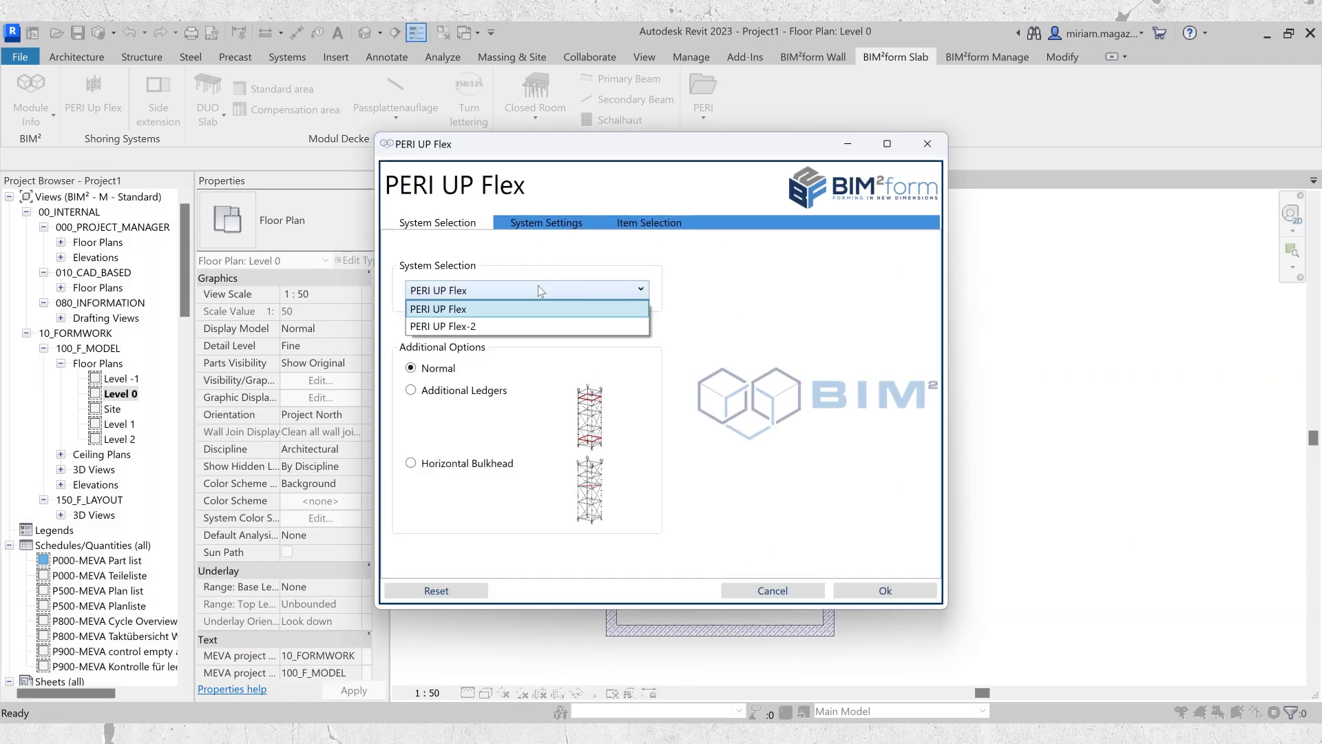
{"action": "left_click", "coordinate": [528, 327]}
- Create the Normal Flex-2 tower with Cross Forkhead in x-Direction and the standard solution, and inspect it in 3D
{"action": "left_click", "coordinate": [570, 225]}
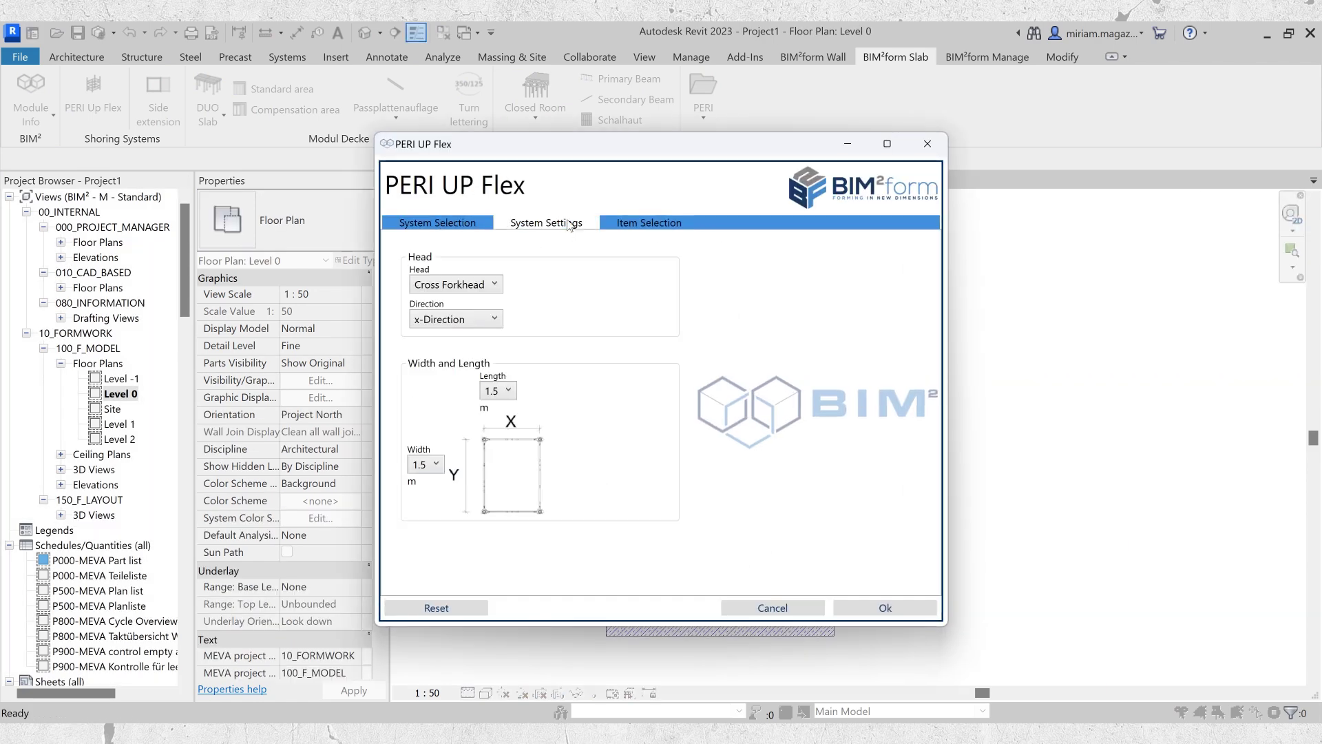
{"action": "left_click", "coordinate": [487, 288]}
{"action": "left_click", "coordinate": [481, 318]}
{"action": "left_click", "coordinate": [867, 610]}
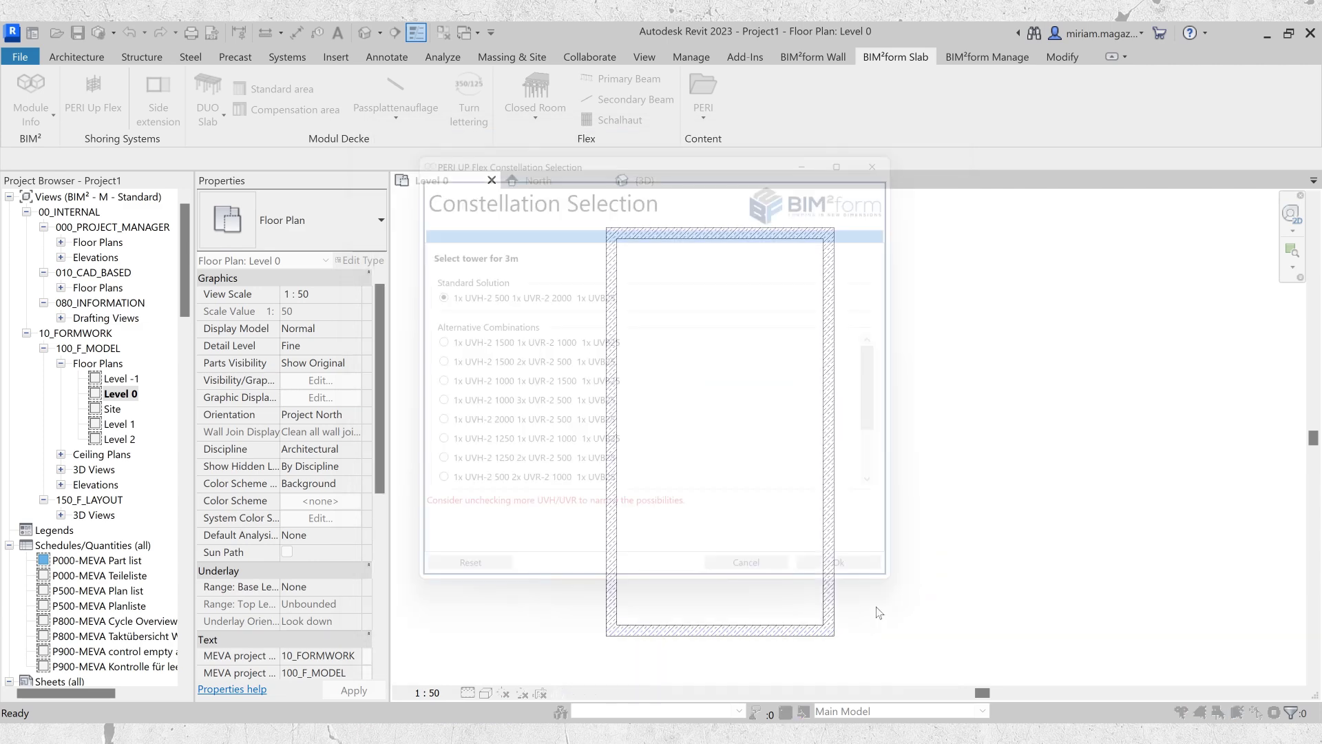
{"action": "left_click", "coordinate": [844, 466]}
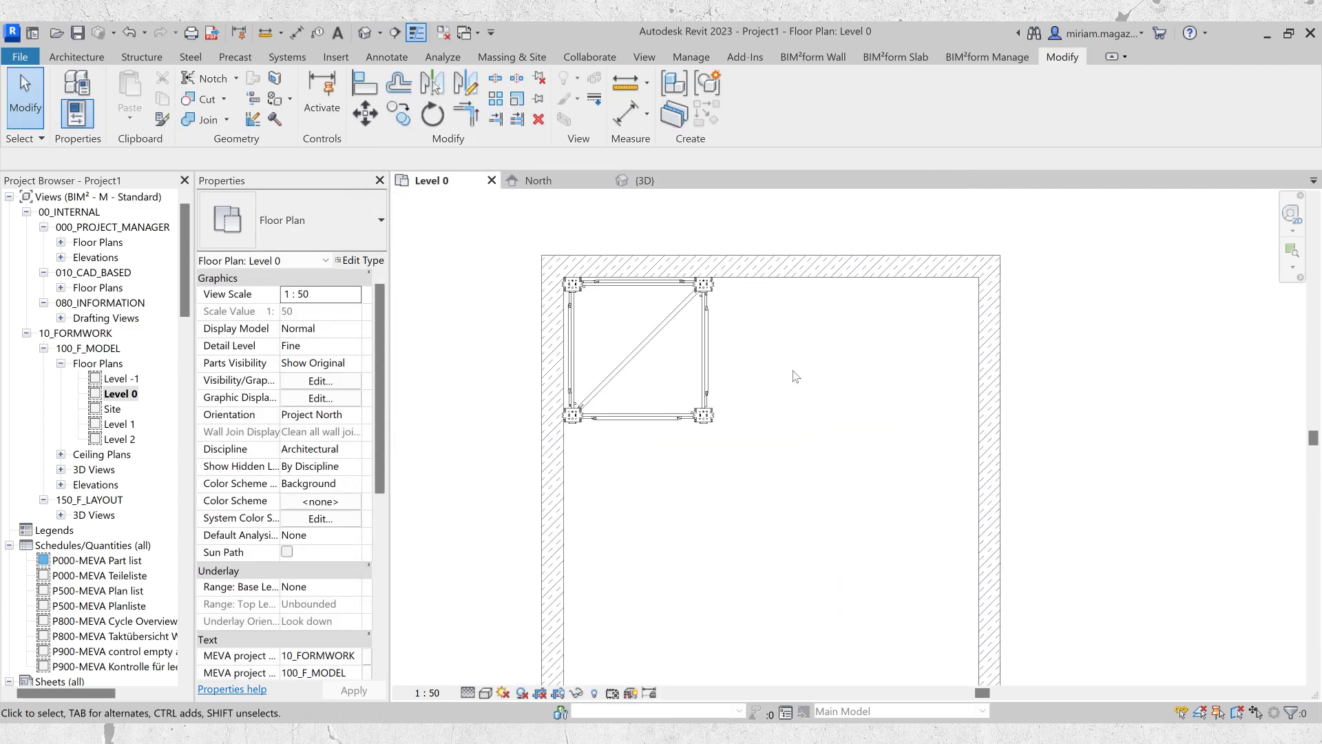
{"action": "left_click", "coordinate": [636, 182]}
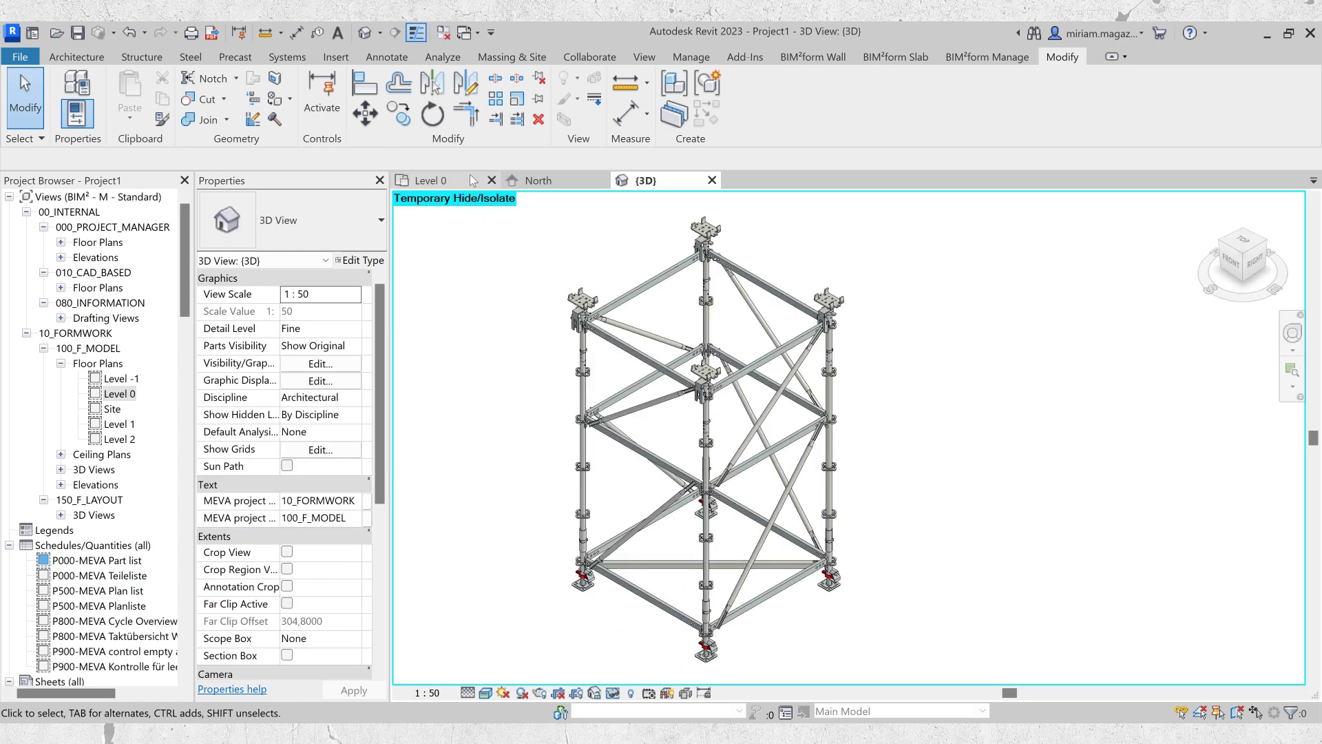
- Add a side extension with a 0.75 m frame to the lower side of the Flex-2 corner tower and view it in 3D
{"action": "left_click", "coordinate": [426, 180]}
{"action": "left_click", "coordinate": [896, 57]}
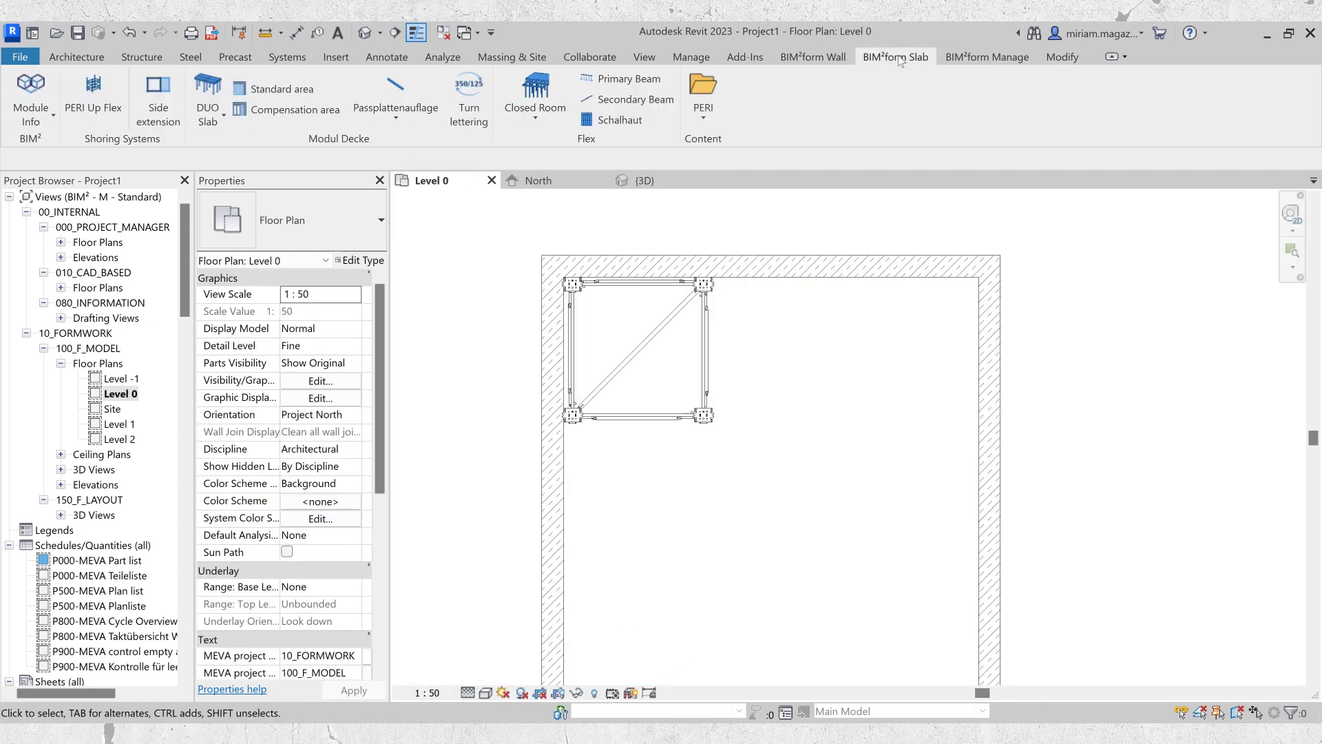
{"action": "left_click", "coordinate": [156, 117]}
{"action": "left_click", "coordinate": [661, 423]}
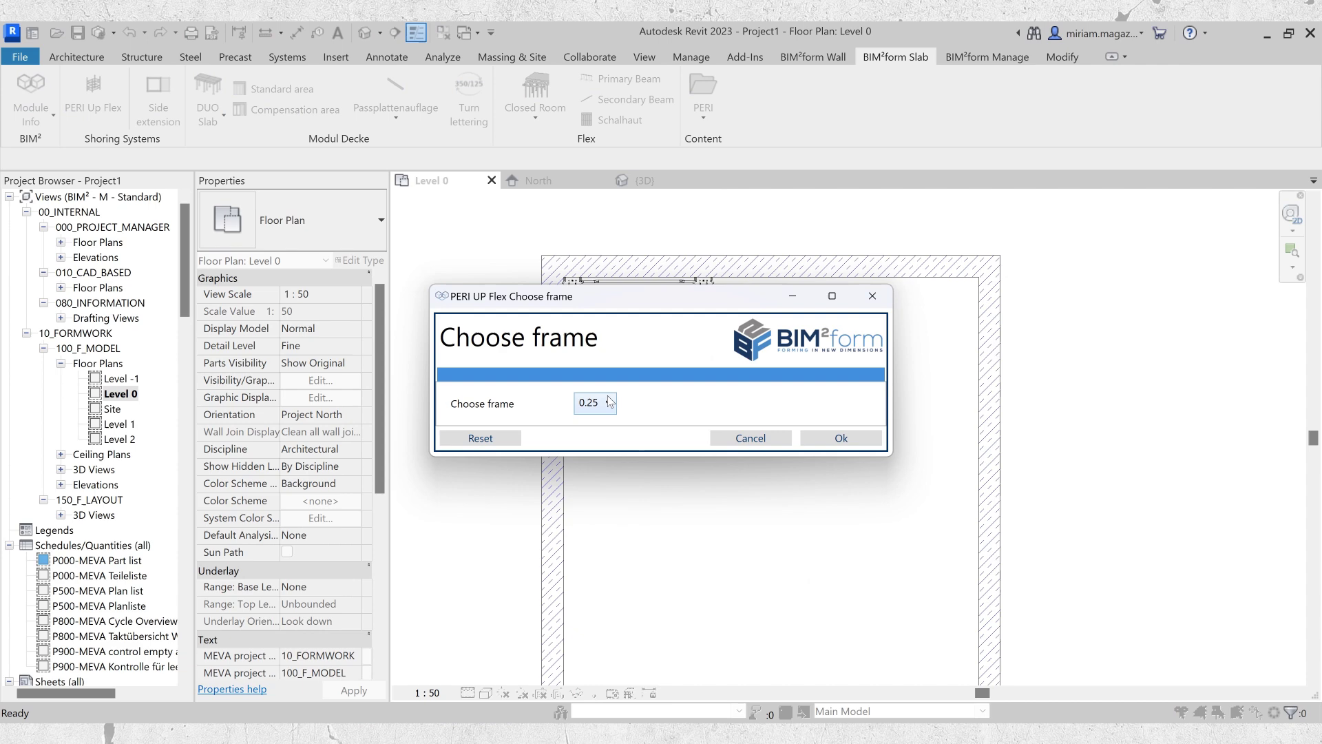
{"action": "left_click", "coordinate": [609, 403]}
{"action": "left_click", "coordinate": [593, 458]}
{"action": "left_click", "coordinate": [833, 439]}
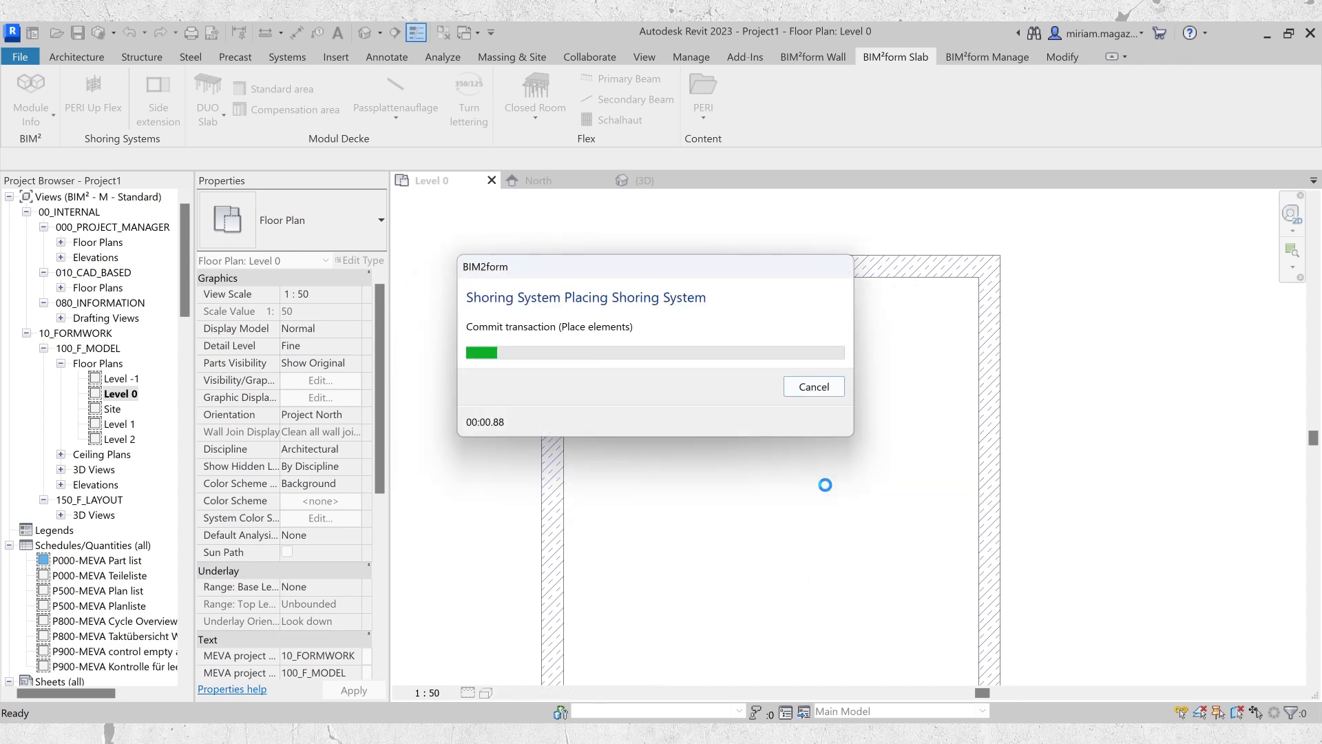
{"action": "left_click", "coordinate": [672, 183]}
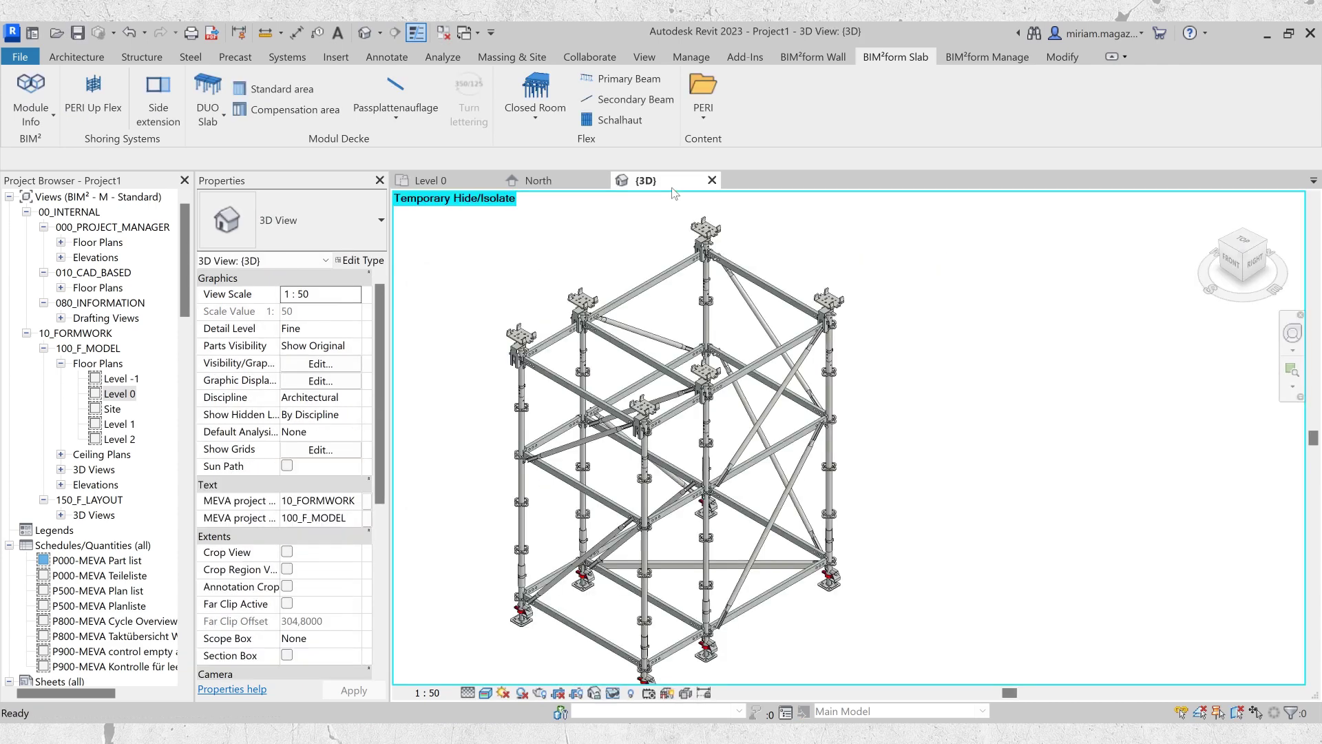
- Position a Normal PERI UP Flex-2 tower at the room's lower-left corner, setting its width to 2.5 m and length to 3 m
{"action": "key", "text": "ctrl+Tab"}
{"action": "key", "text": "ctrl+Tab"}
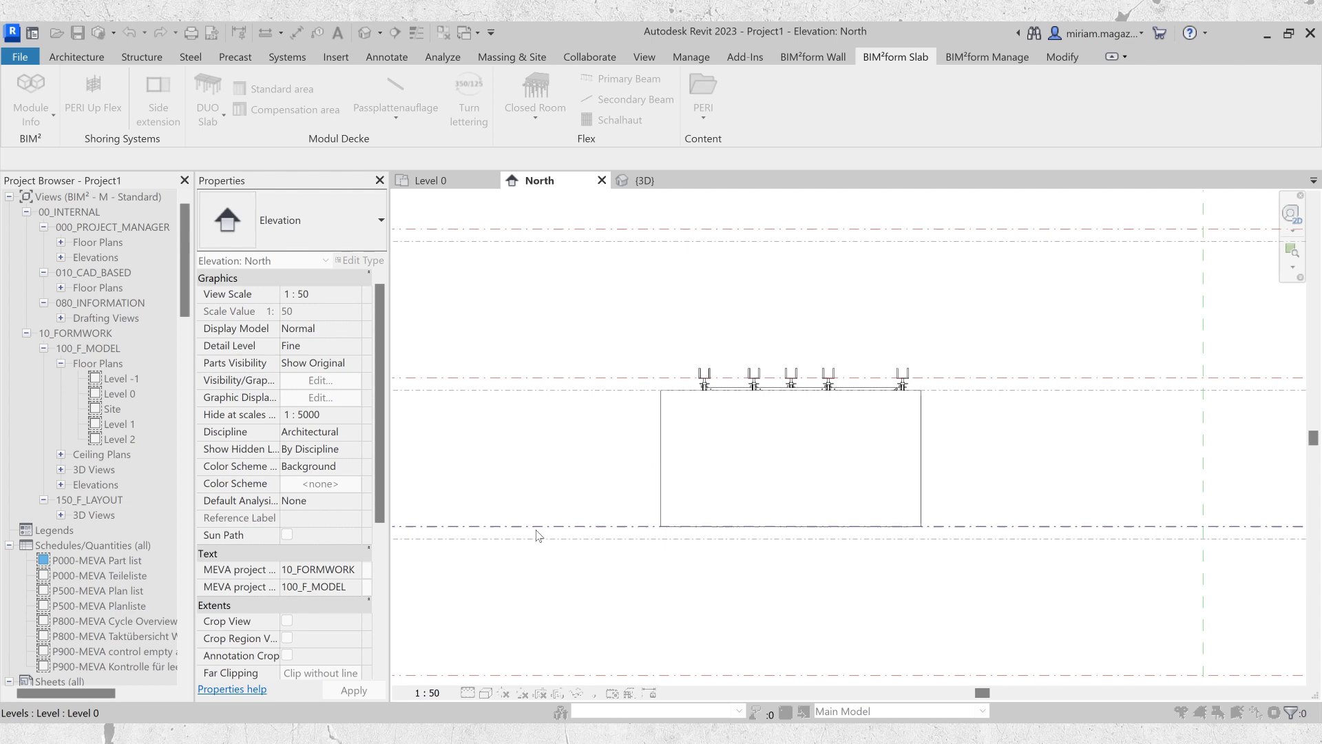
{"action": "left_click", "coordinate": [597, 595]}
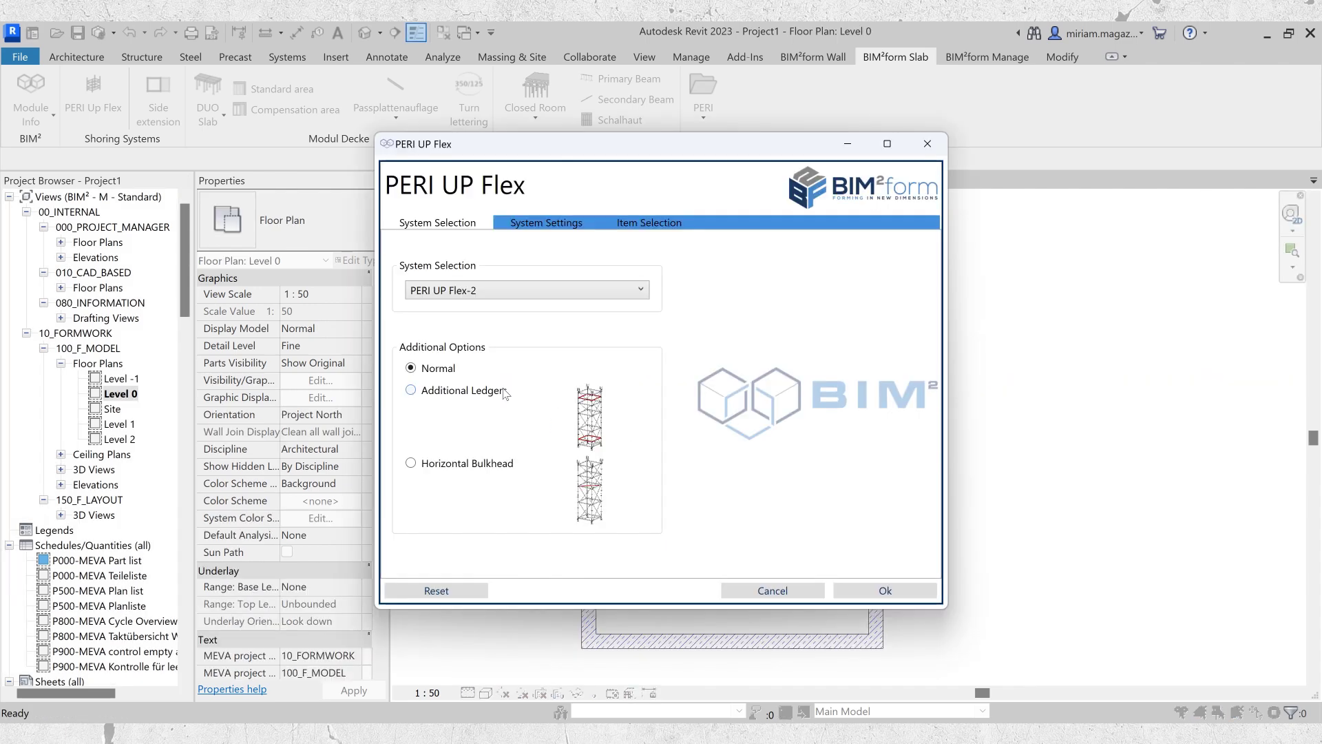
{"action": "left_click", "coordinate": [569, 227]}
{"action": "left_click", "coordinate": [428, 467]}
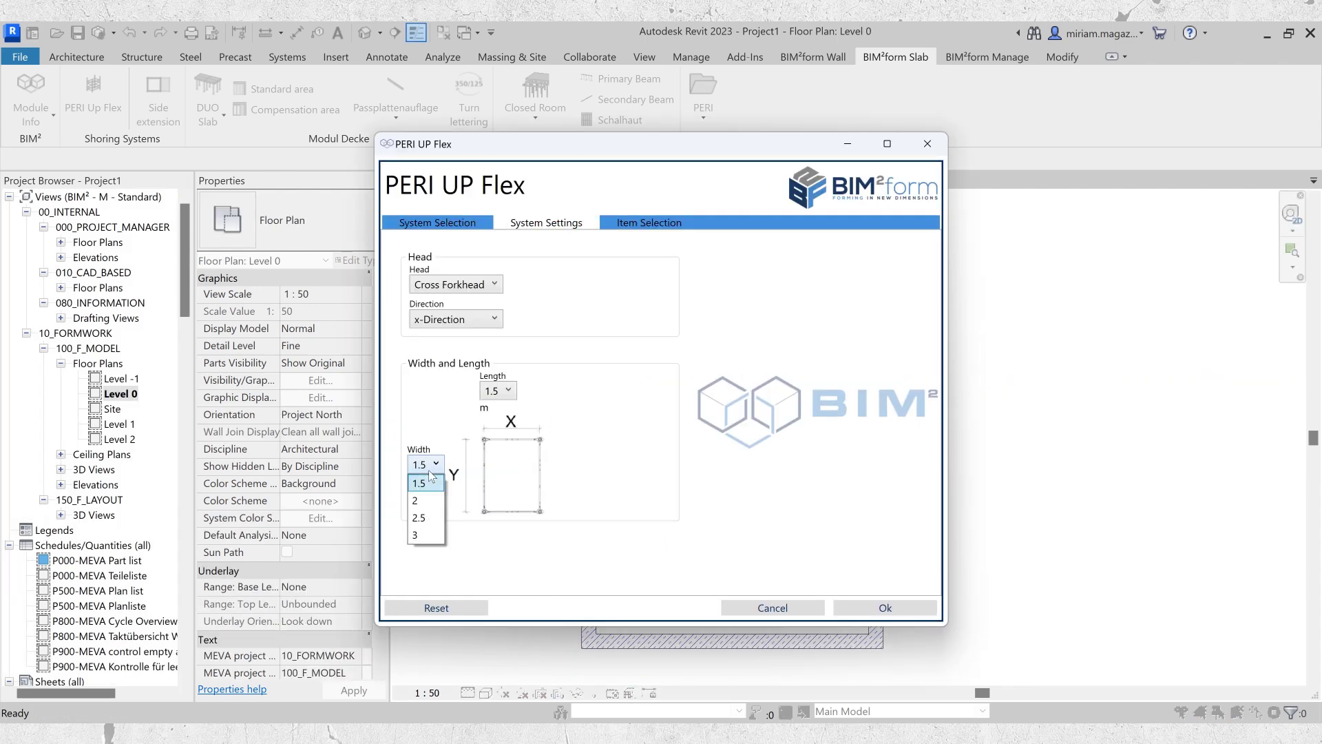
{"action": "left_click", "coordinate": [432, 518]}
{"action": "left_click", "coordinate": [512, 395]}
{"action": "left_click", "coordinate": [506, 462]}
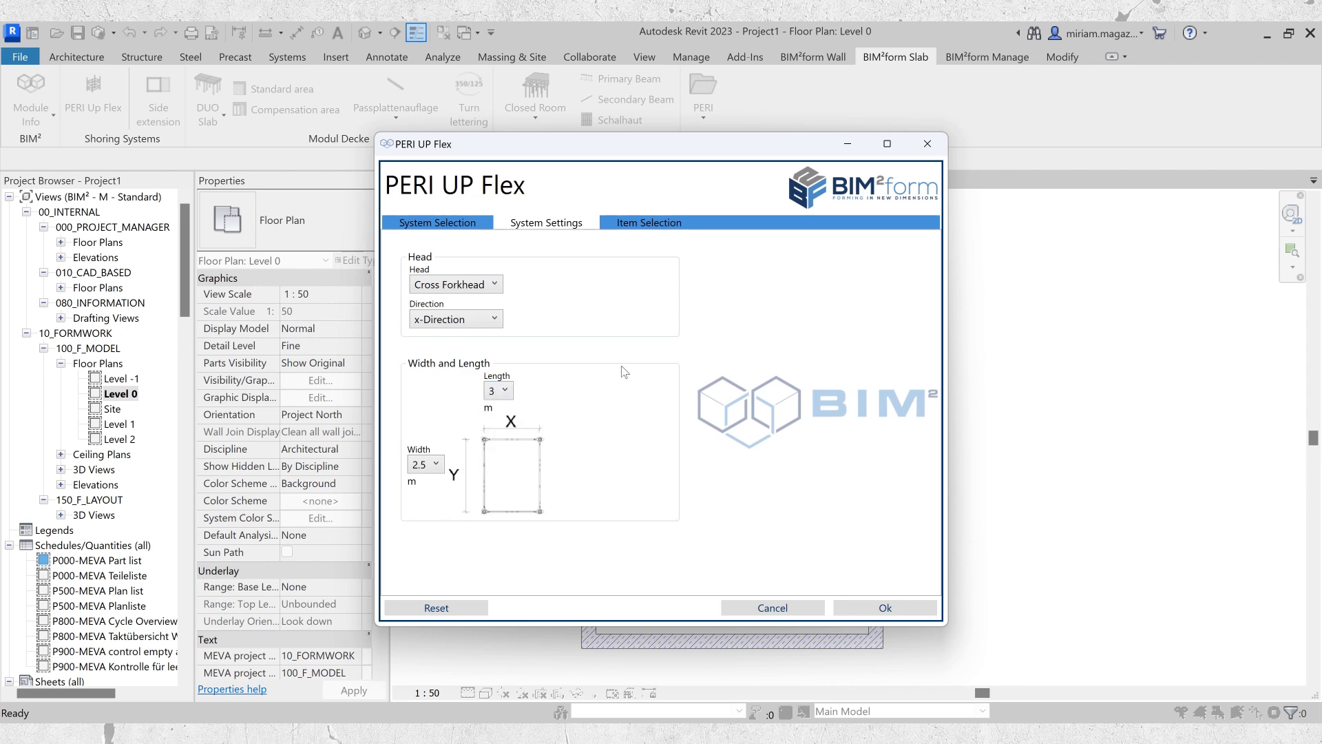
- Create the tower with UVB 24 and the standard solution 1x UVH-2 500 1x UVR-2 2000 1x UVB24
{"action": "left_click", "coordinate": [664, 226]}
{"action": "left_click", "coordinate": [415, 255]}
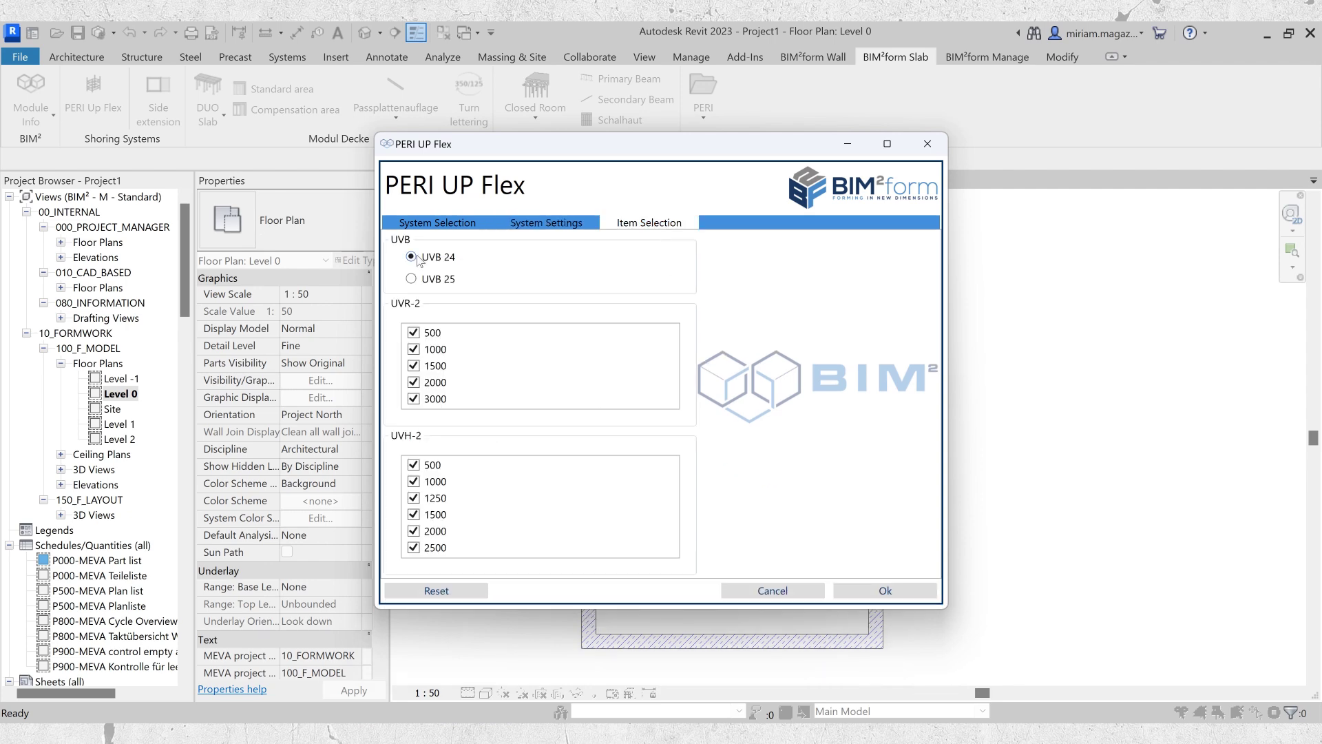
{"action": "left_click", "coordinate": [916, 595]}
{"action": "left_click", "coordinate": [468, 387]}
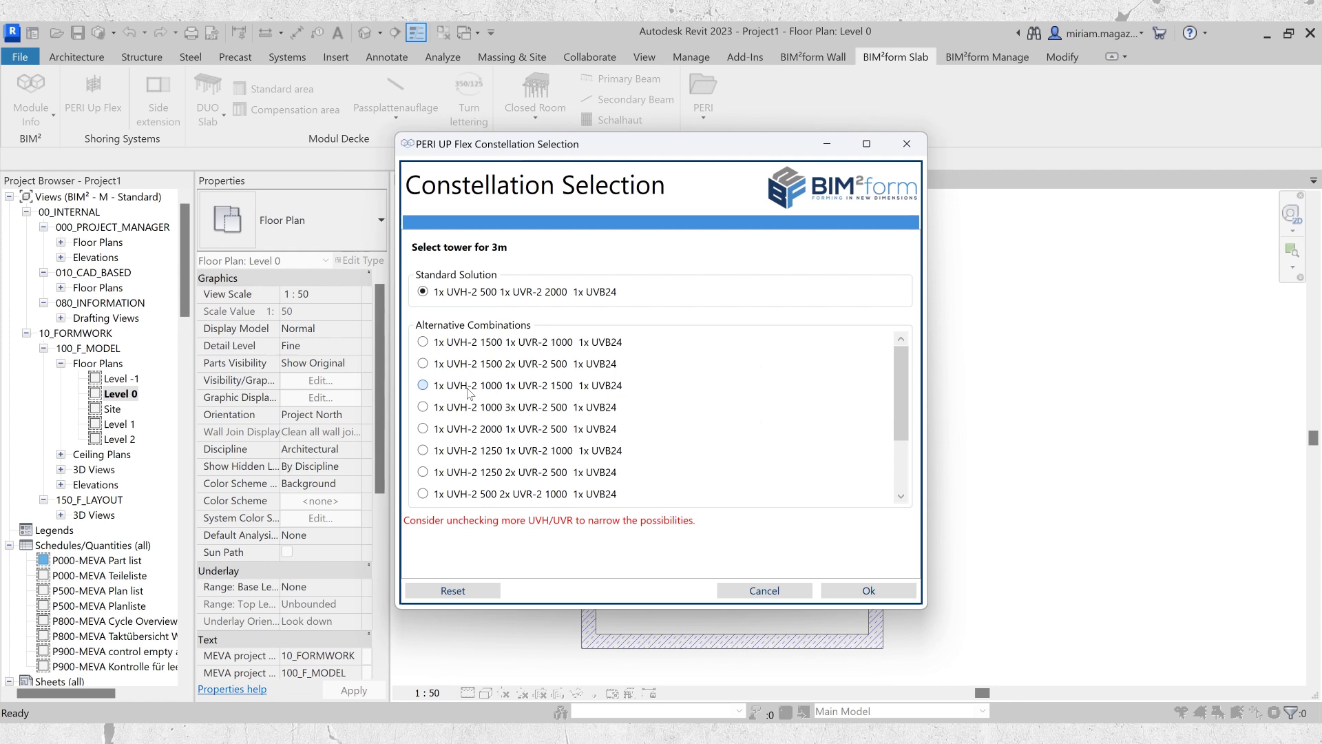
{"action": "left_click", "coordinate": [869, 591]}
{"action": "left_click", "coordinate": [875, 465]}
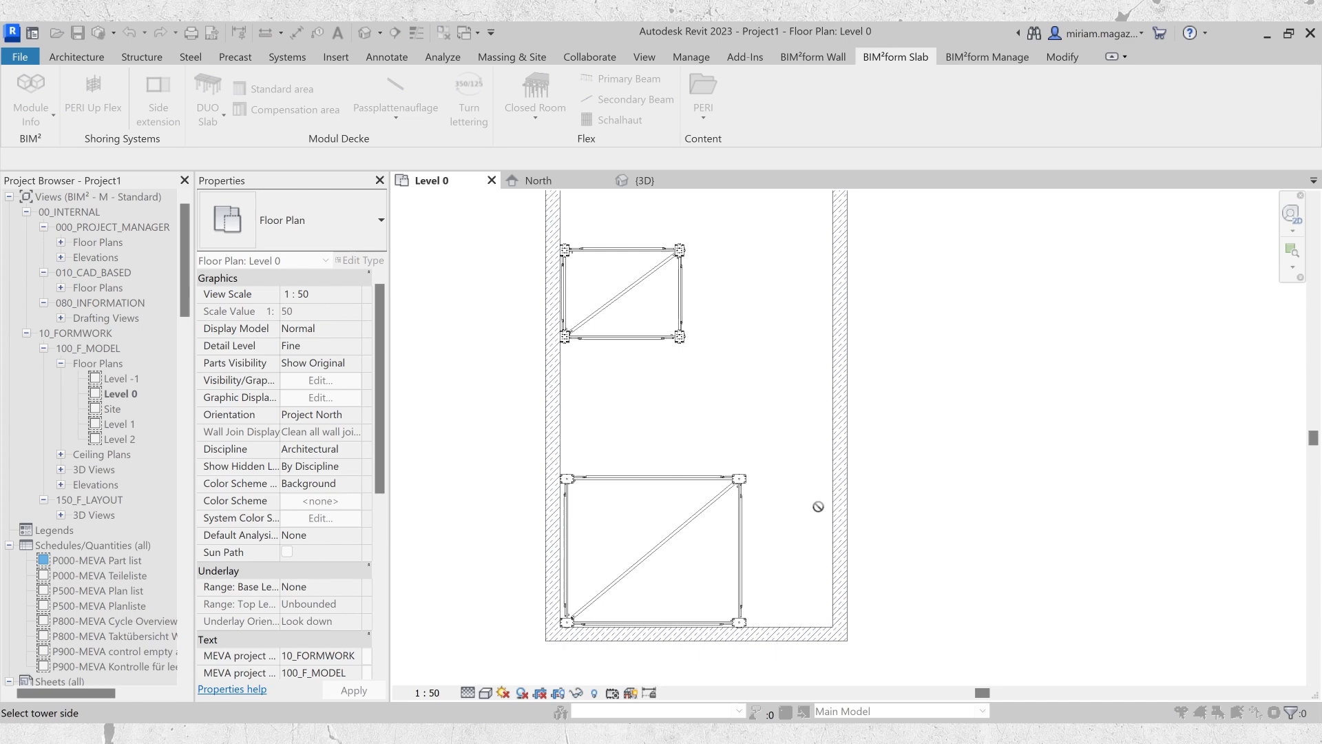
- Extend the right side of the 3 m by 2.5 m tower with a 1 m frame and inspect it in 3D
{"action": "left_click", "coordinate": [606, 403]}
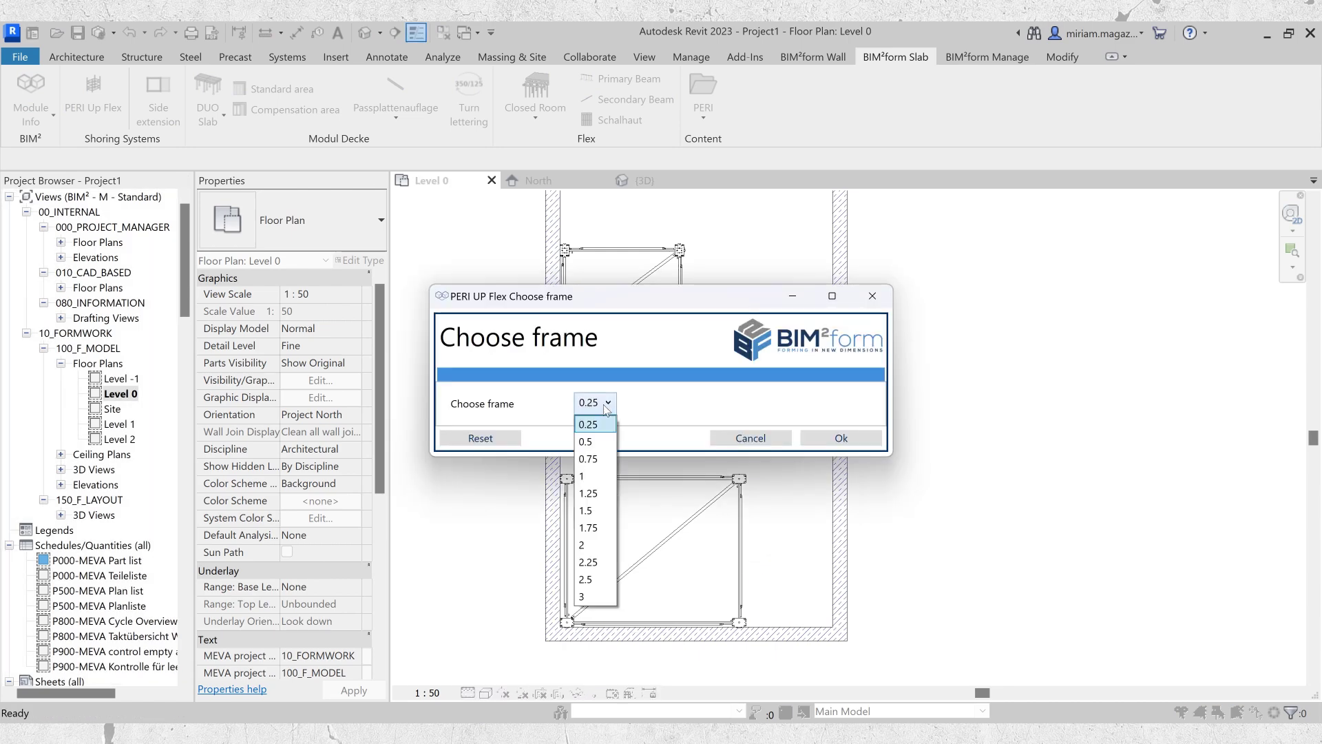
{"action": "left_click", "coordinate": [589, 476]}
{"action": "left_click", "coordinate": [844, 439]}
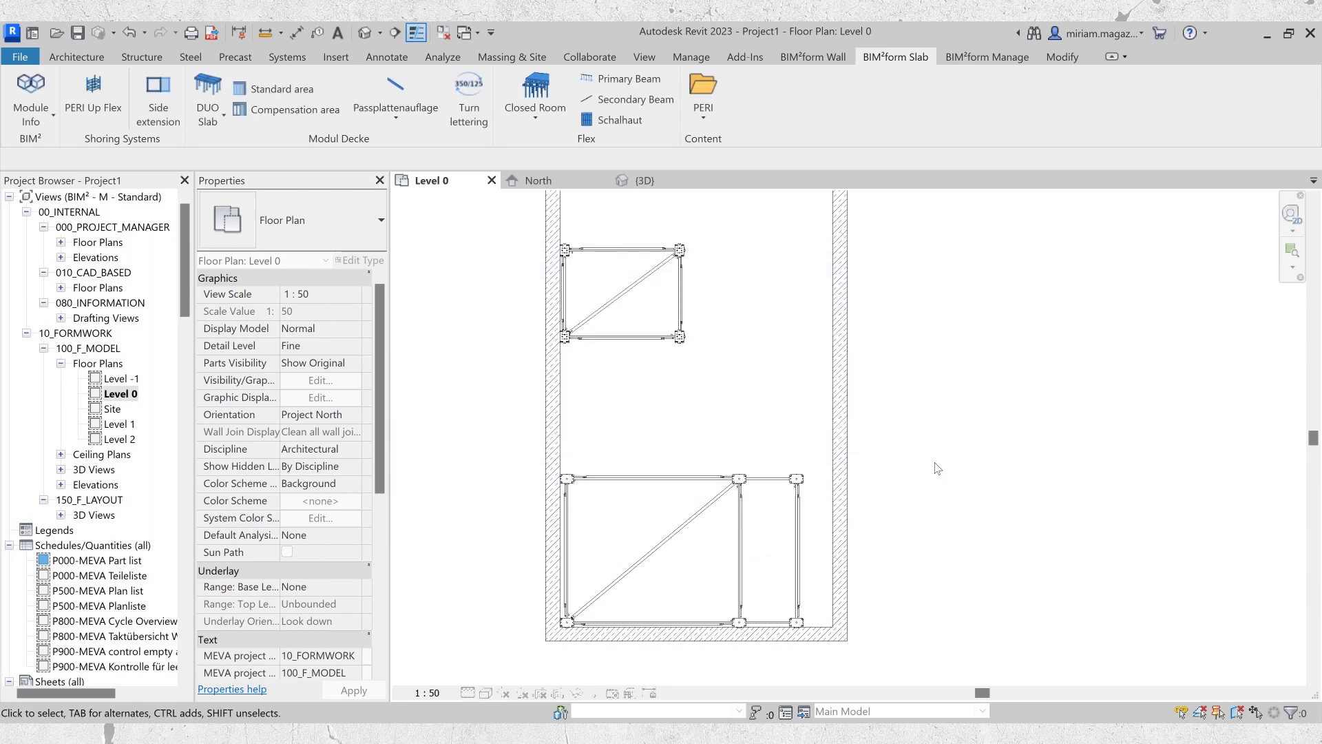
{"action": "left_click", "coordinate": [646, 180]}
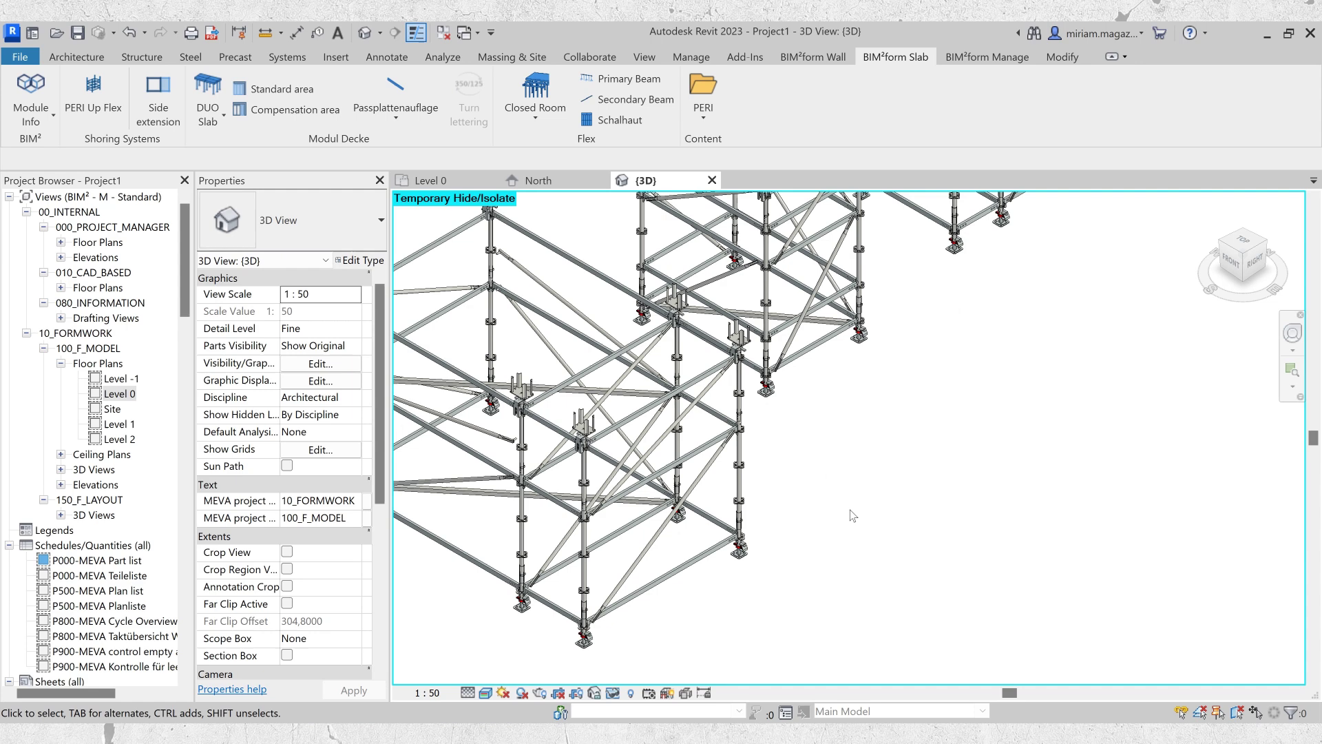
- Select the tower's model group in the 3D view and swap its type to Group 4
{"action": "left_click", "coordinate": [730, 527]}
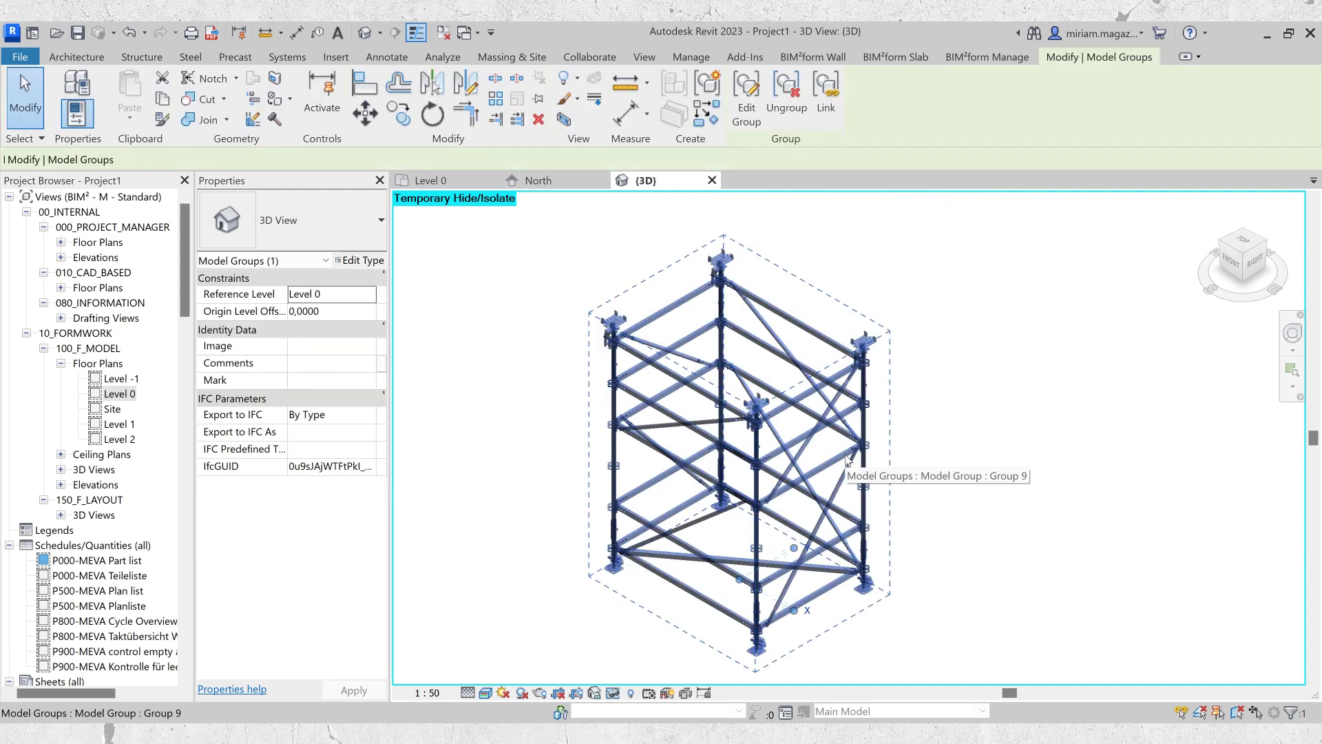
{"action": "left_click", "coordinate": [321, 234]}
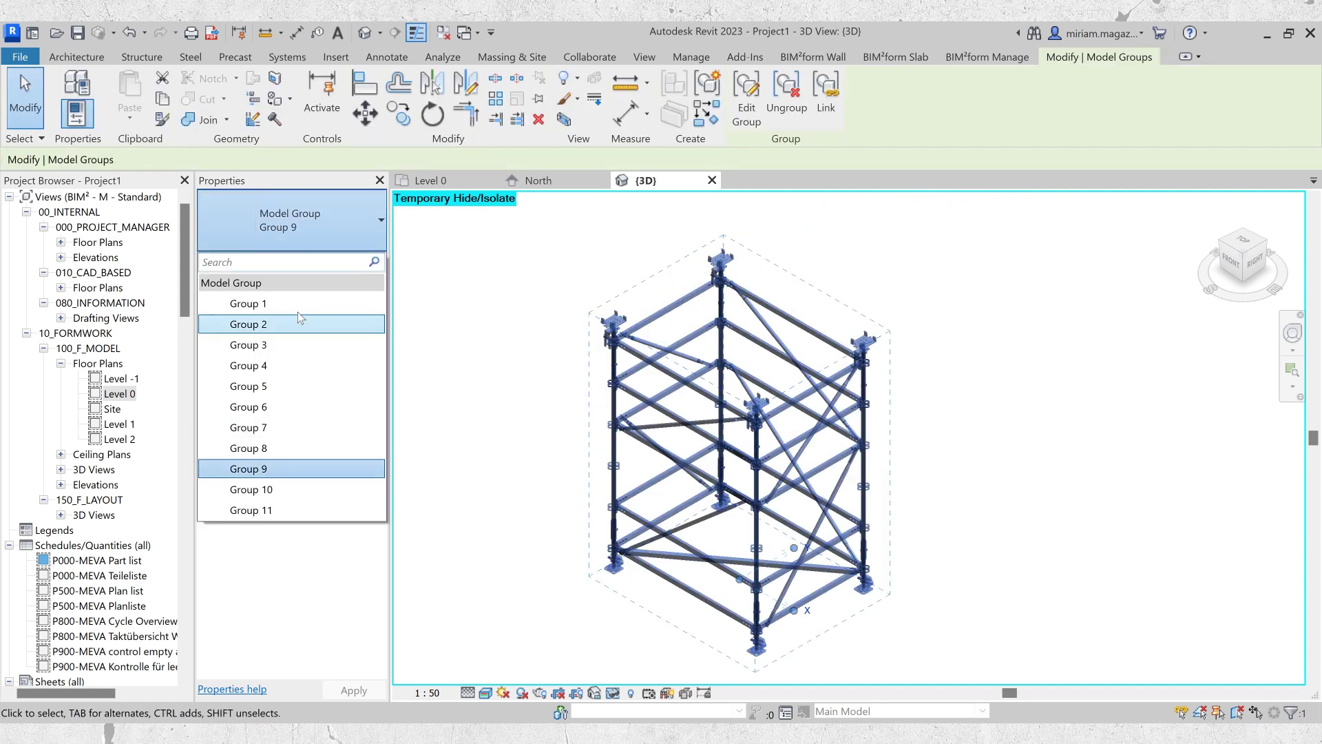
{"action": "key", "text": "Escape"}
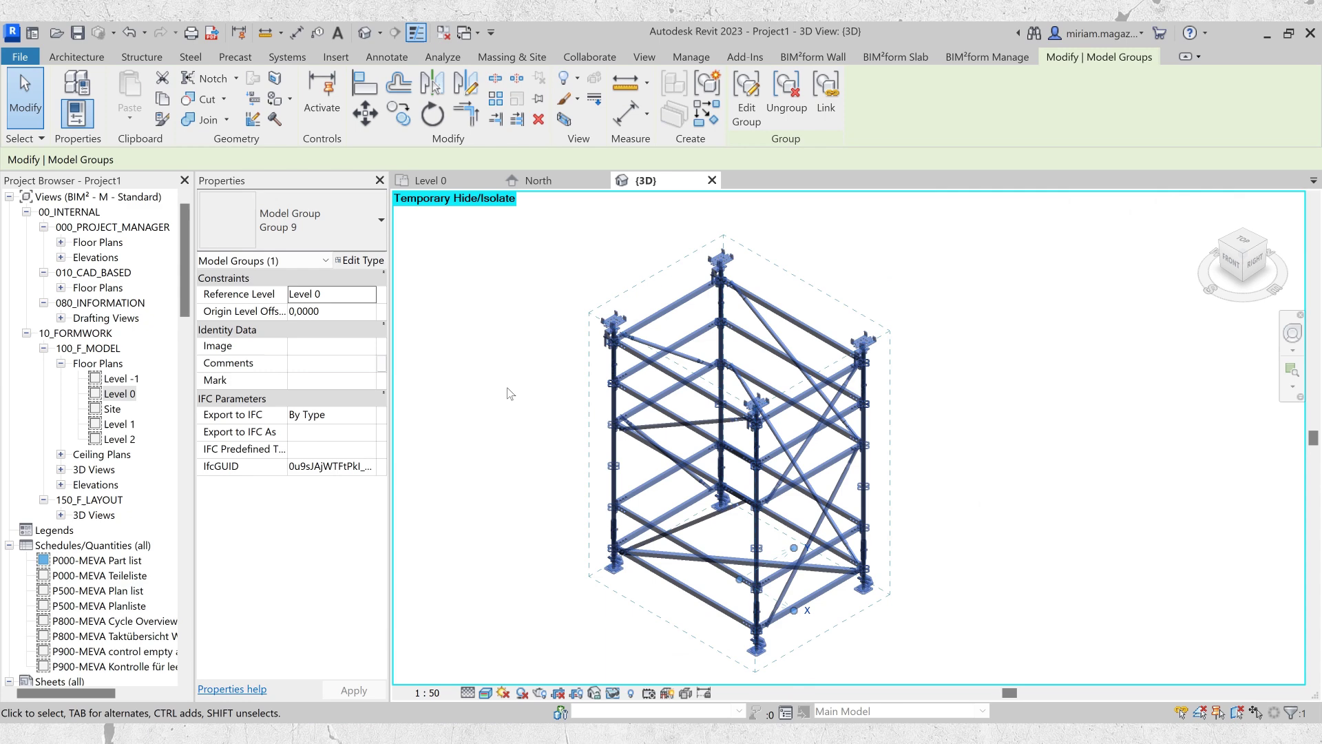
{"action": "left_click", "coordinate": [320, 226]}
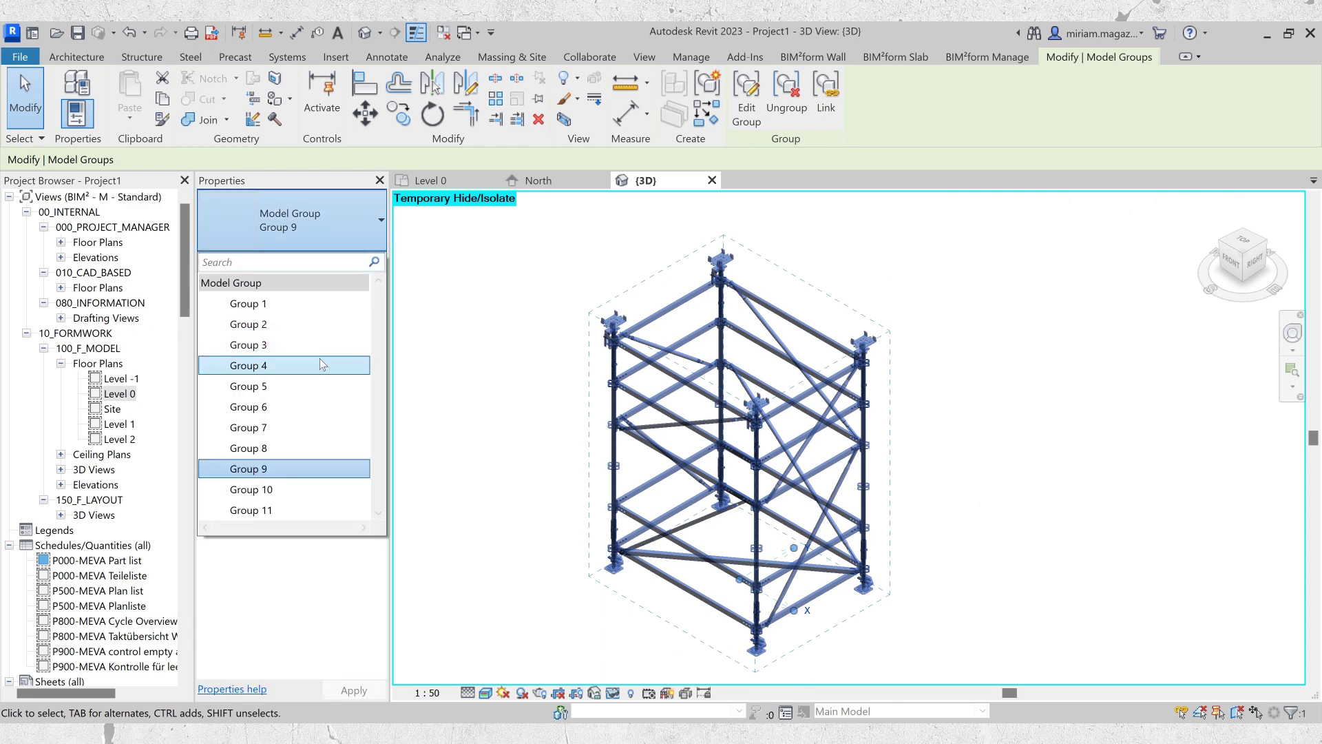
{"action": "key", "text": "Escape"}
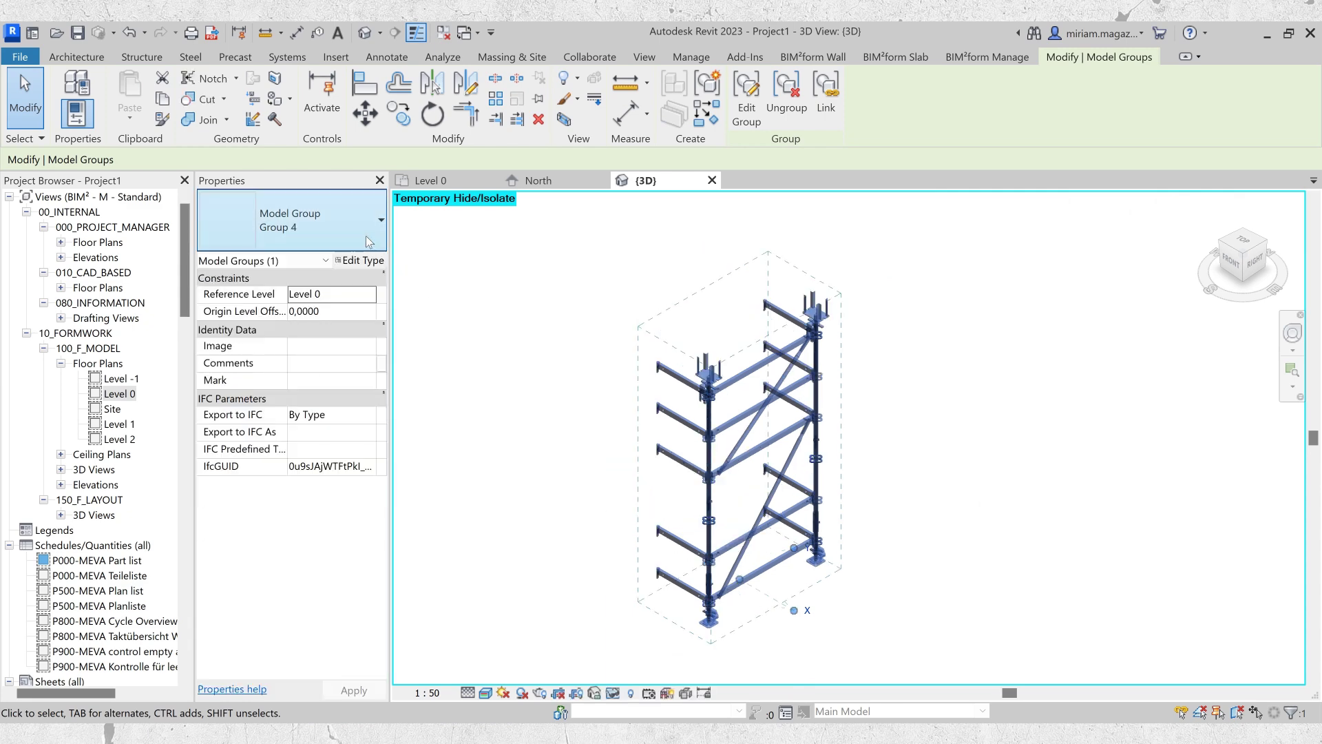
- Swap the selected model group to Group 6 and then to Group 11
{"action": "left_click", "coordinate": [365, 236]}
{"action": "left_click", "coordinate": [314, 414]}
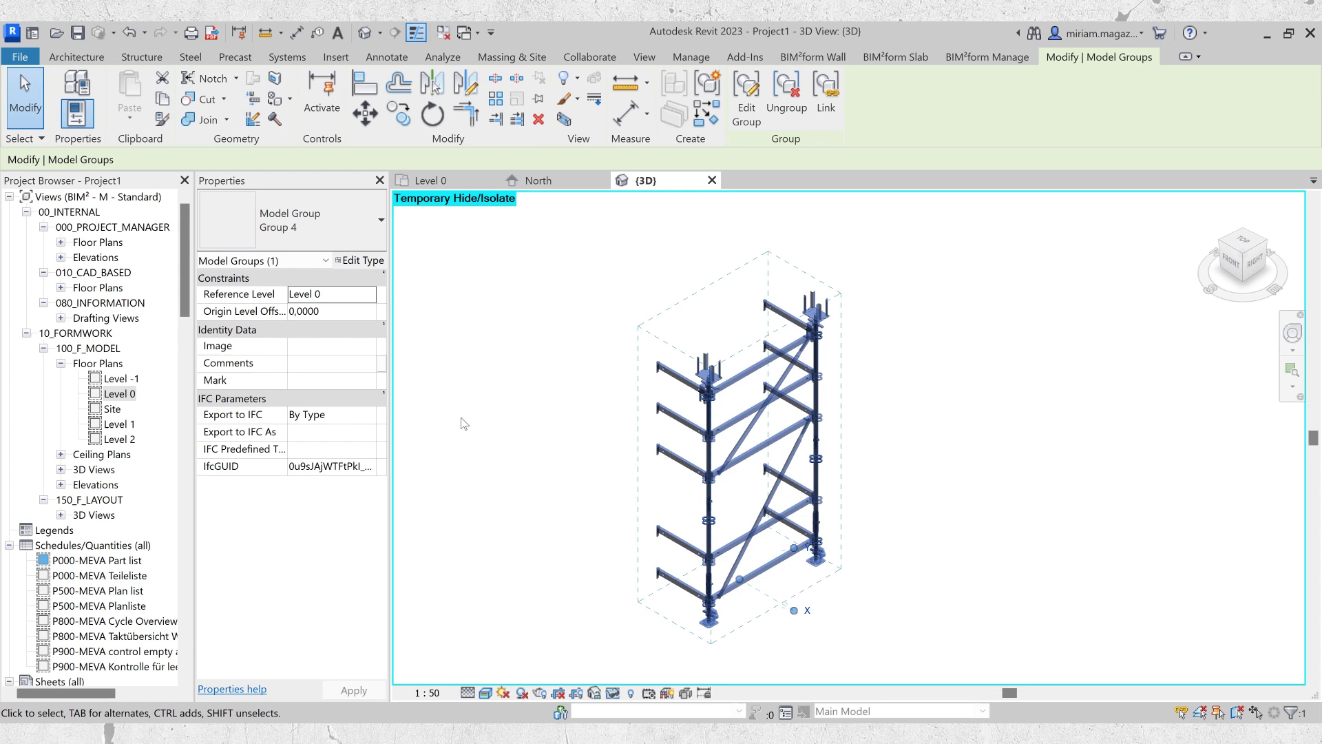
{"action": "left_click", "coordinate": [304, 236]}
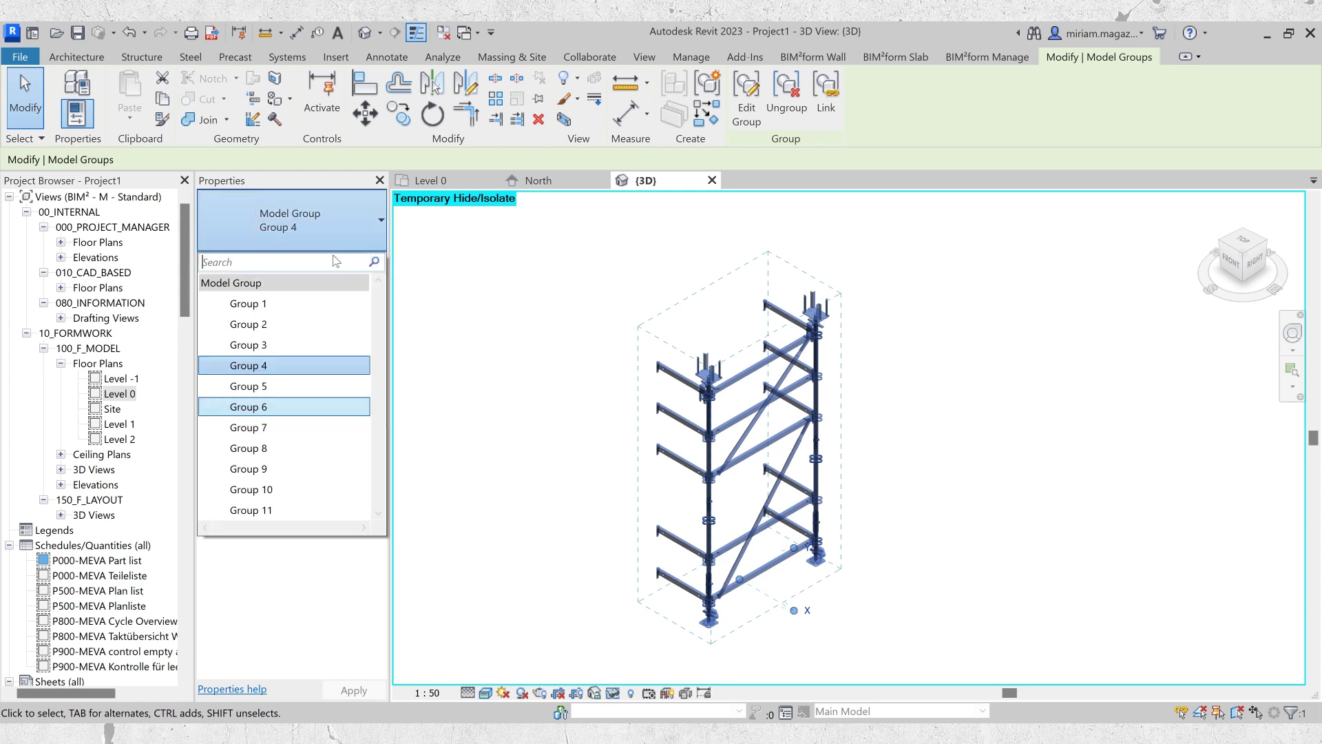
{"action": "left_click", "coordinate": [276, 402]}
{"action": "left_click", "coordinate": [279, 207]}
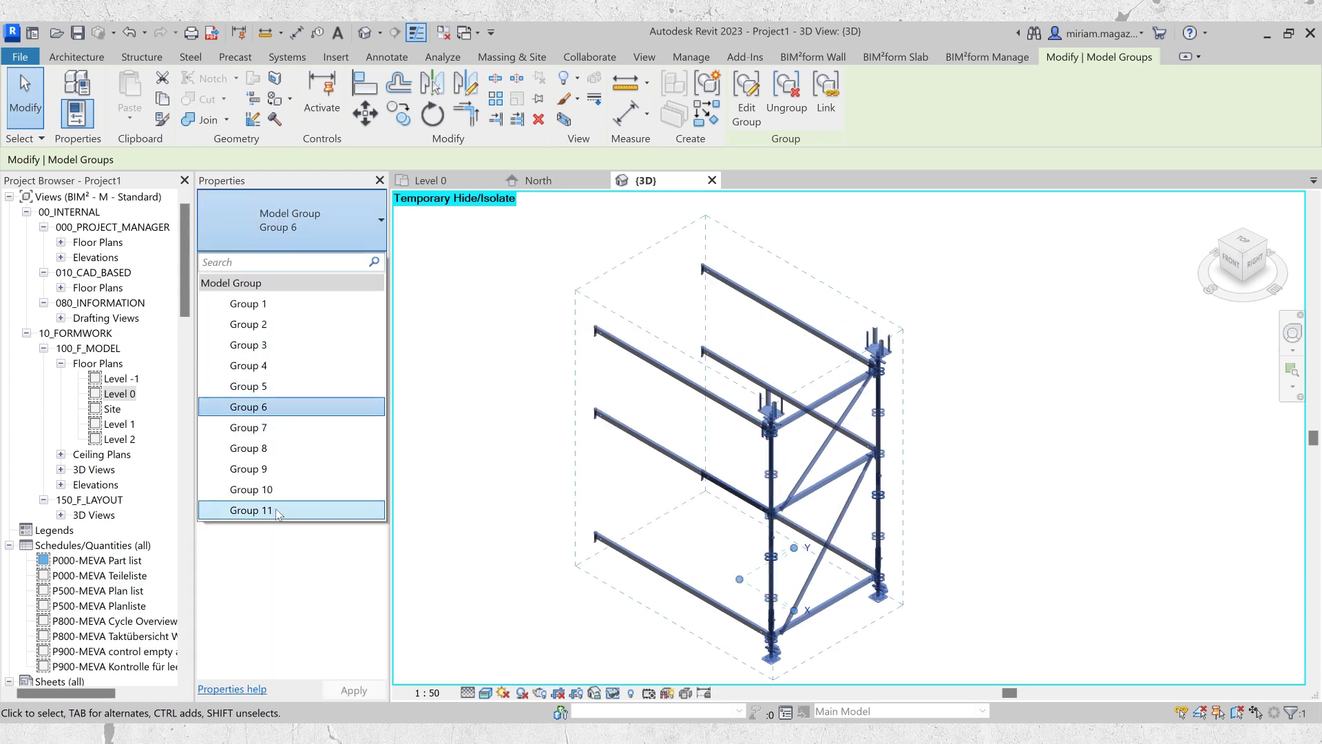
{"action": "left_click", "coordinate": [275, 510]}
- Swap the selected model group to Group 2, then return it to Group 9
{"action": "left_click", "coordinate": [303, 212]}
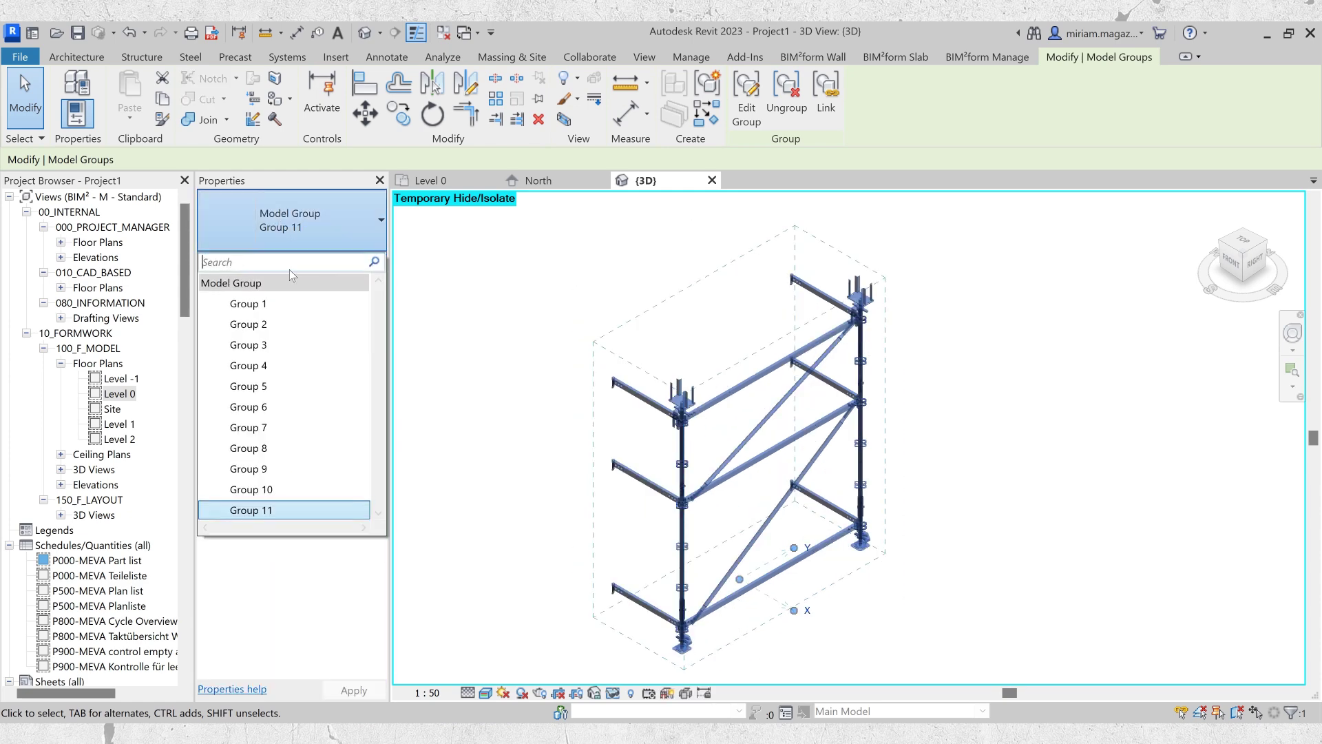
{"action": "left_click", "coordinate": [283, 324]}
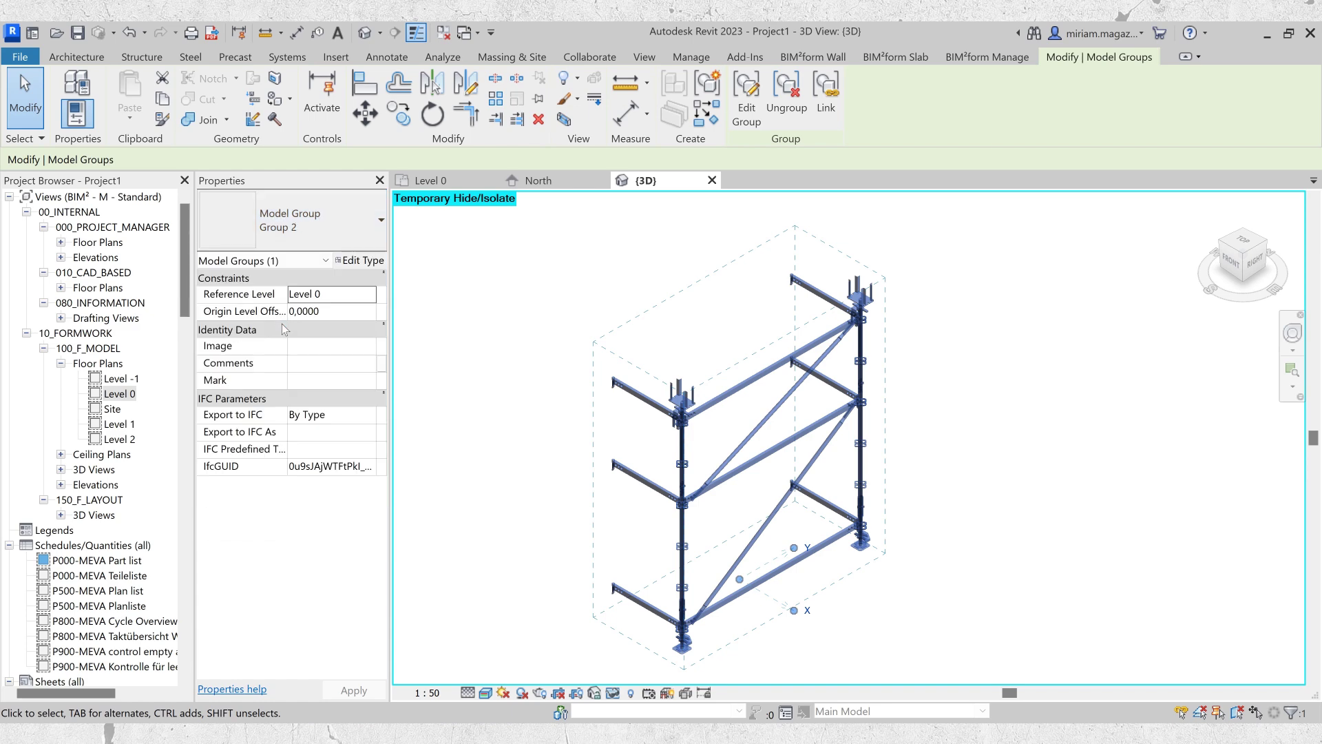
{"action": "left_click", "coordinate": [291, 226]}
{"action": "left_click", "coordinate": [290, 471]}
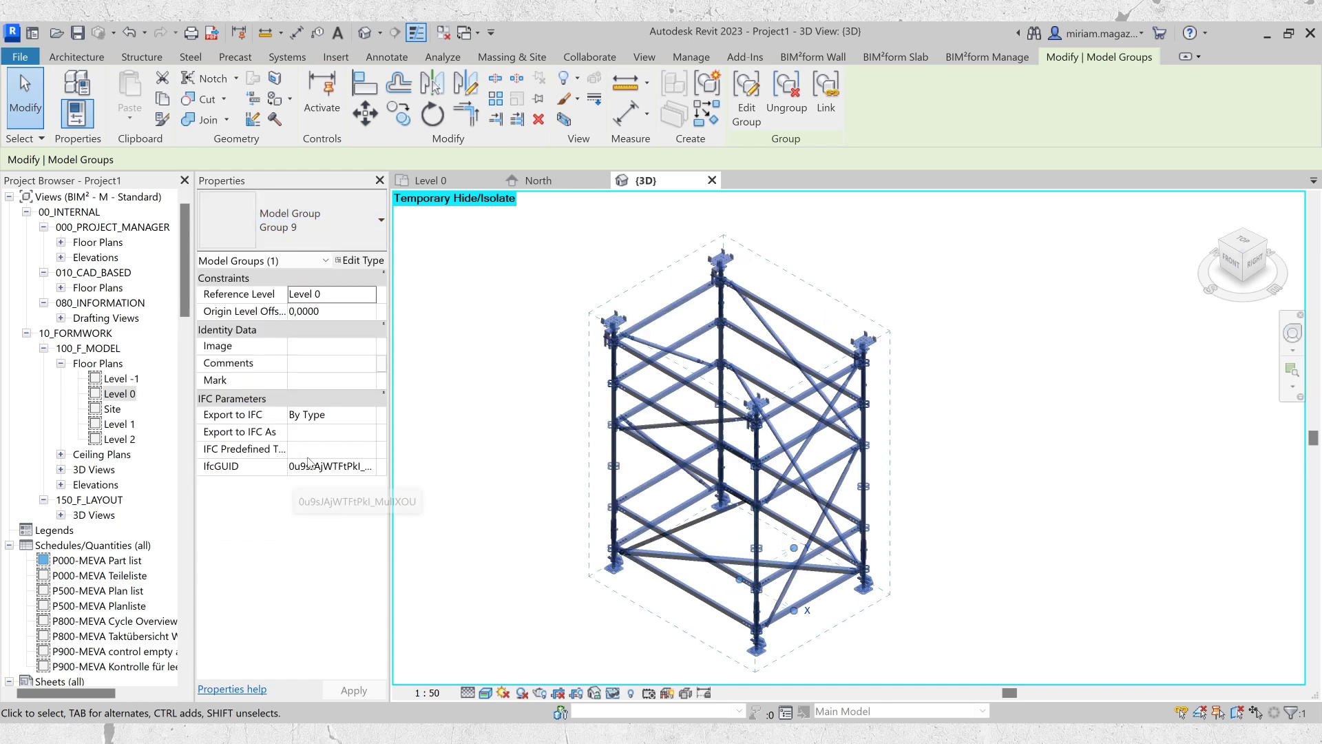